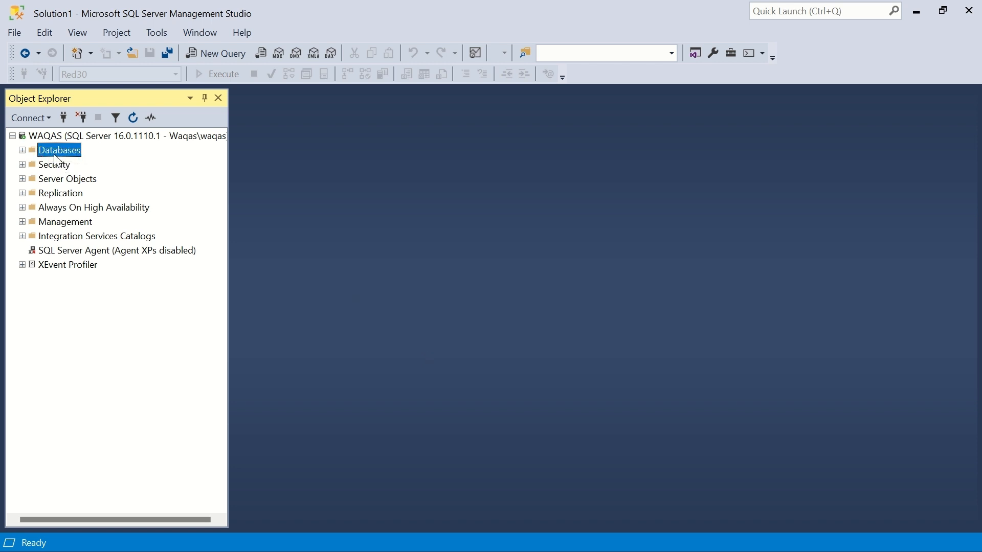
# Start a new database on the server and name it EmployeesDatabase2
pyautogui.click(21, 151)
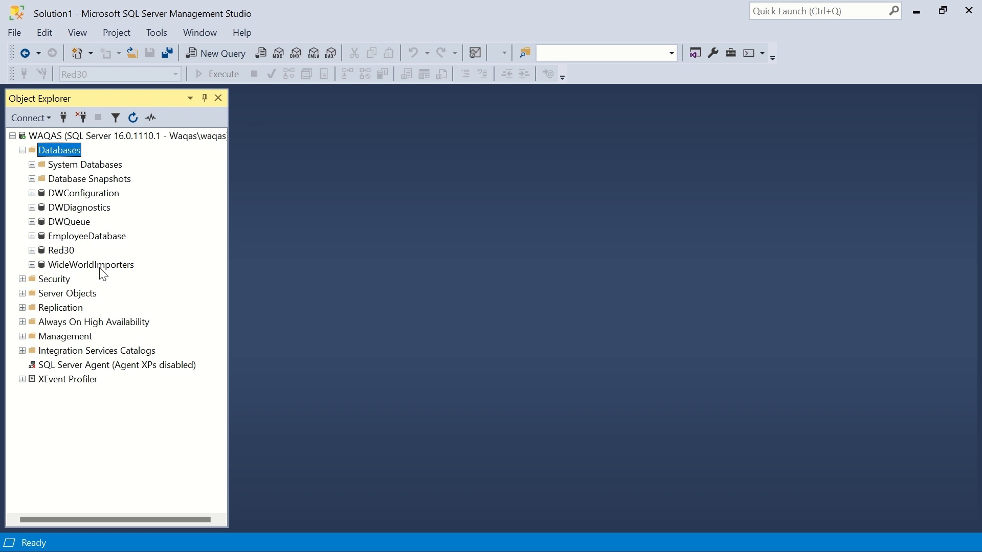
pyautogui.rightClick(66, 154)
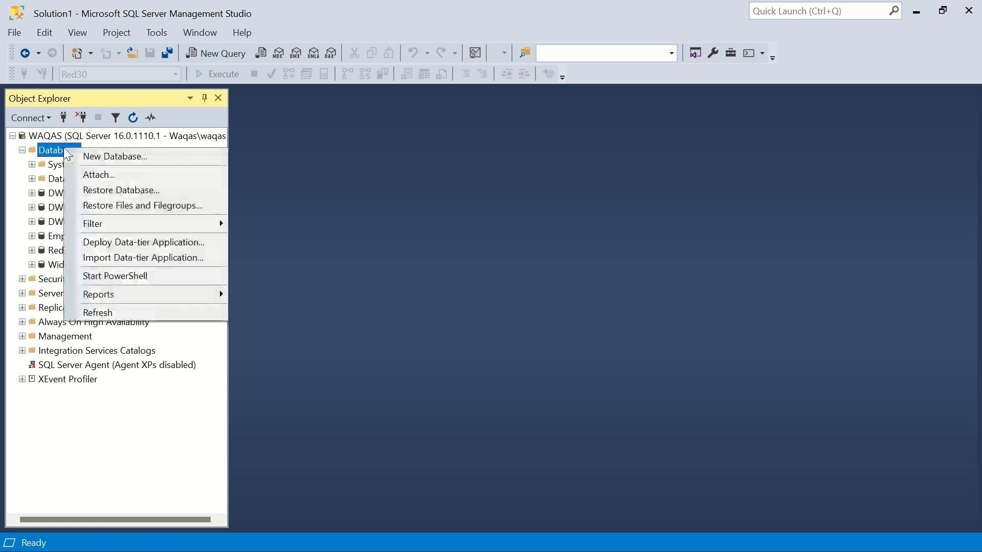
pyautogui.click(117, 157)
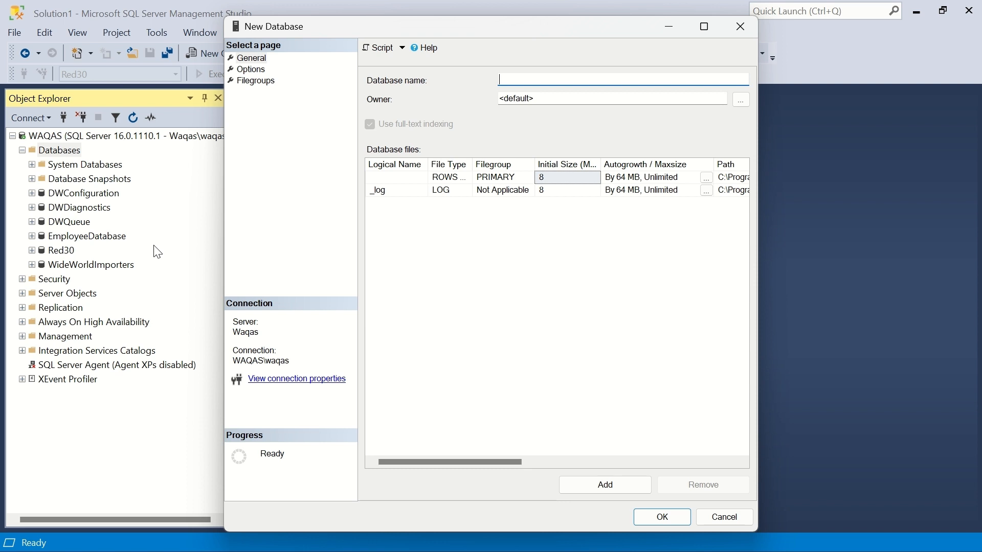
pyautogui.write('Emplo')
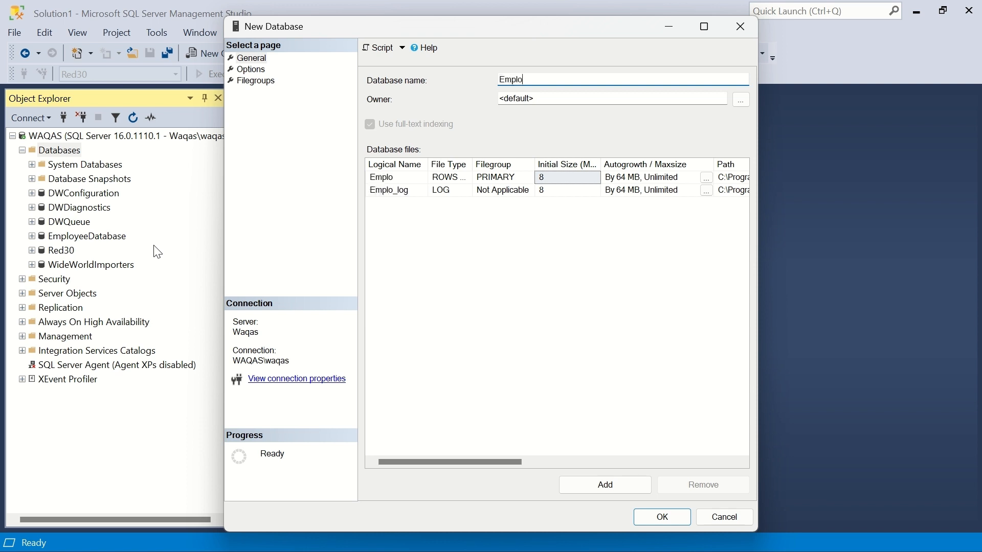
pyautogui.write('yeesDatabas')
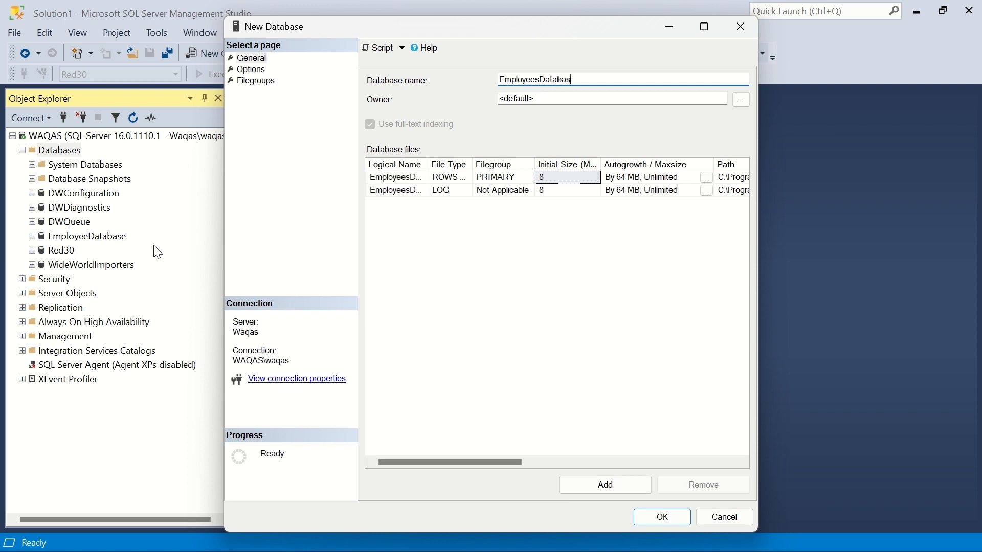
pyautogui.write('e2')
# Examine the new database's data and log files, including their file types, initial sizes, autogrowth settings and storage paths
pyautogui.moveTo(473, 165); pyautogui.dragTo(516, 166)
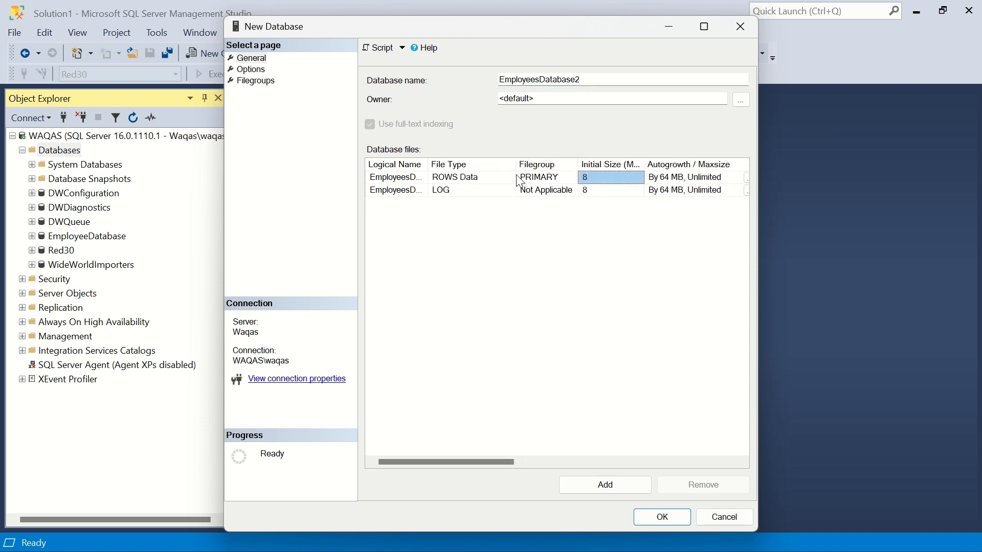
pyautogui.click(468, 183)
pyautogui.click(465, 191)
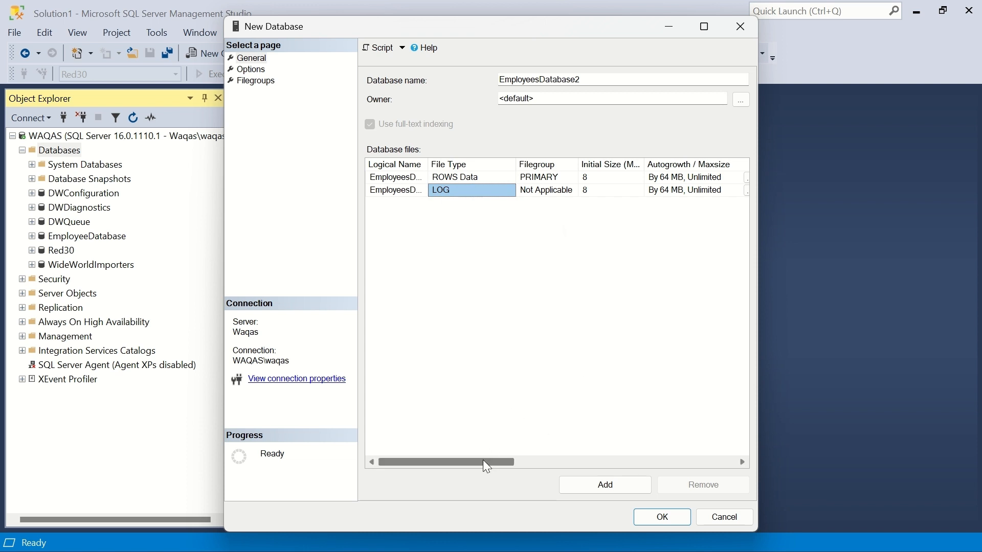
pyautogui.moveTo(483, 460); pyautogui.dragTo(532, 459)
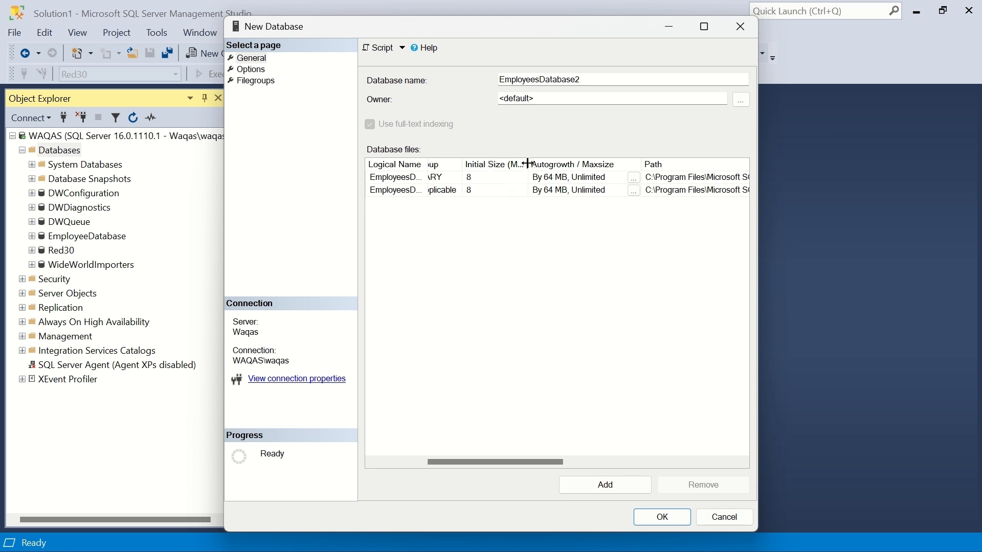
pyautogui.moveTo(528, 163); pyautogui.dragTo(535, 194)
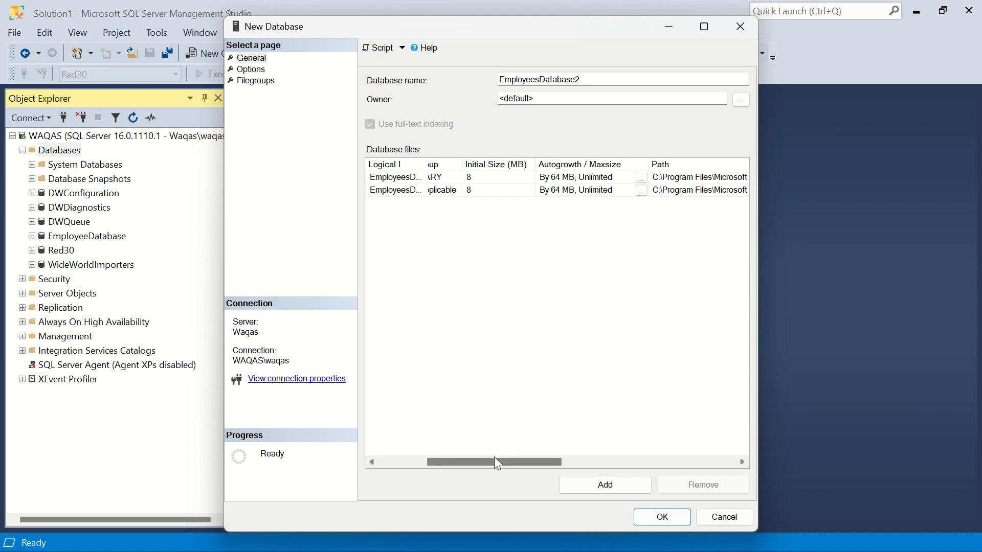
pyautogui.moveTo(495, 462); pyautogui.dragTo(524, 480)
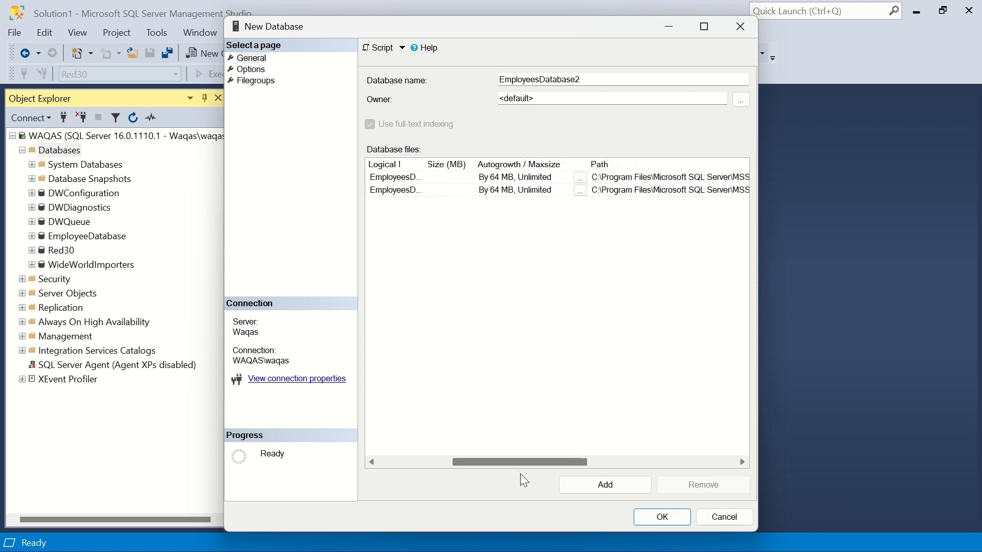
pyautogui.moveTo(575, 479)
pyautogui.mouseDown()
pyautogui.moveTo(599, 479)
pyautogui.moveTo(582, 481)
pyautogui.mouseUp()
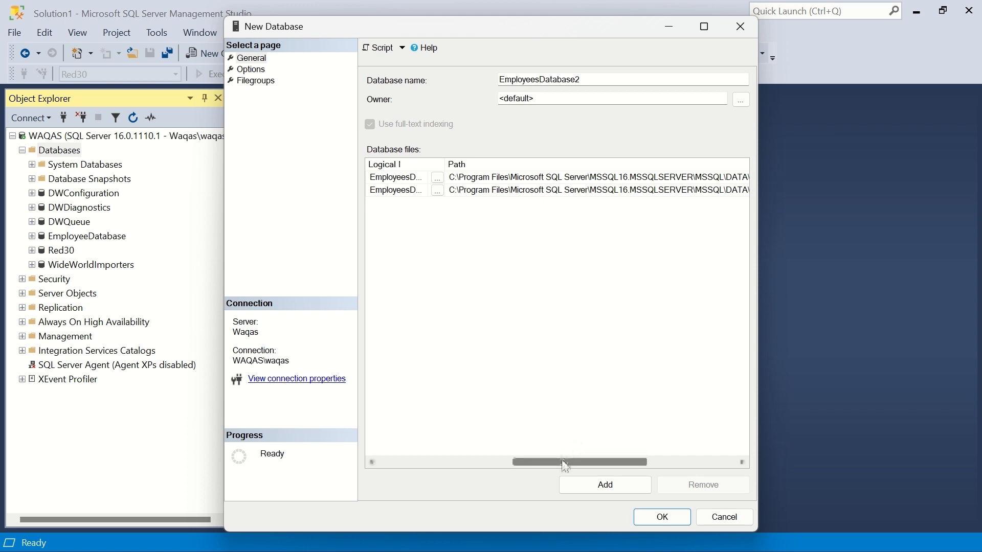
pyautogui.moveTo(570, 465); pyautogui.dragTo(377, 468)
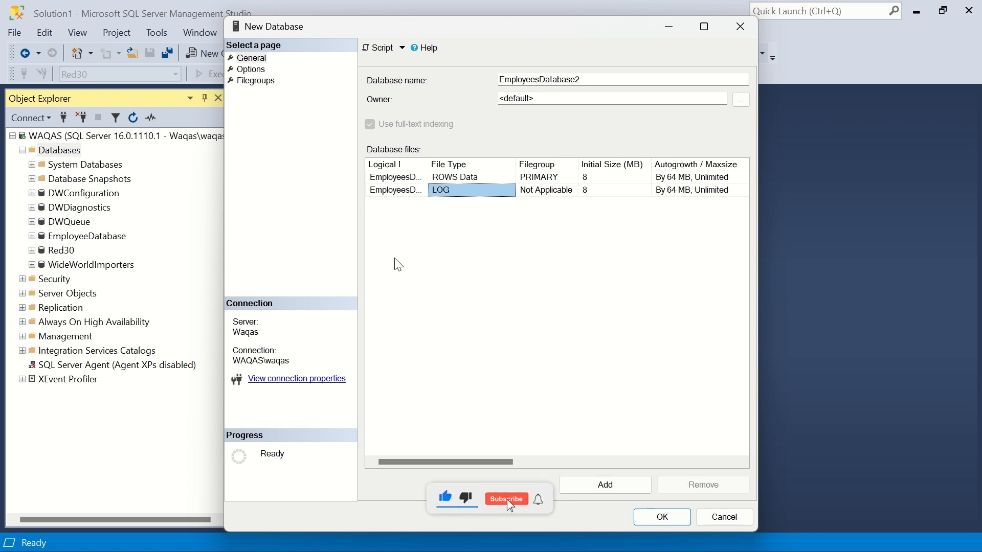
# Review the server connection properties and create the EmployeesDatabase2 database
pyautogui.click(302, 384)
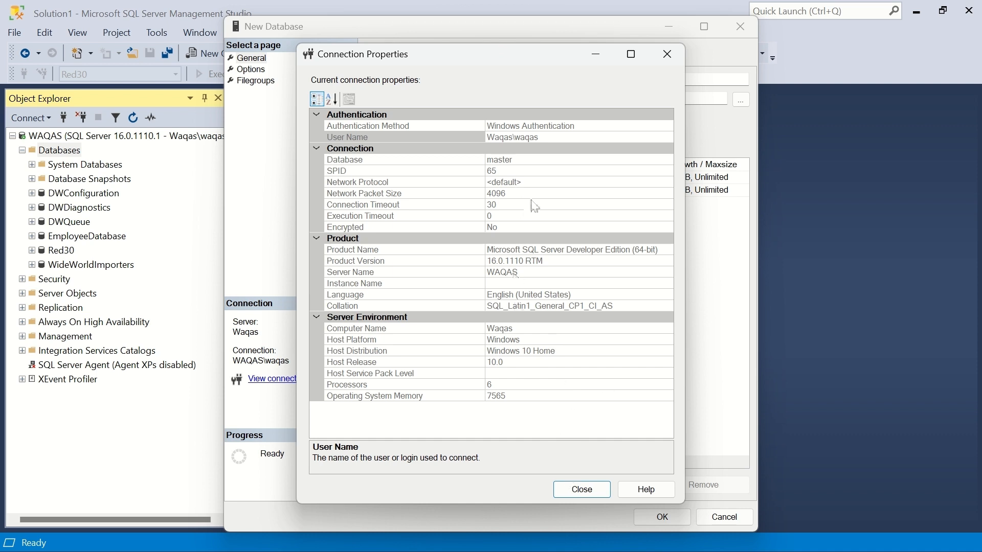
pyautogui.click(600, 493)
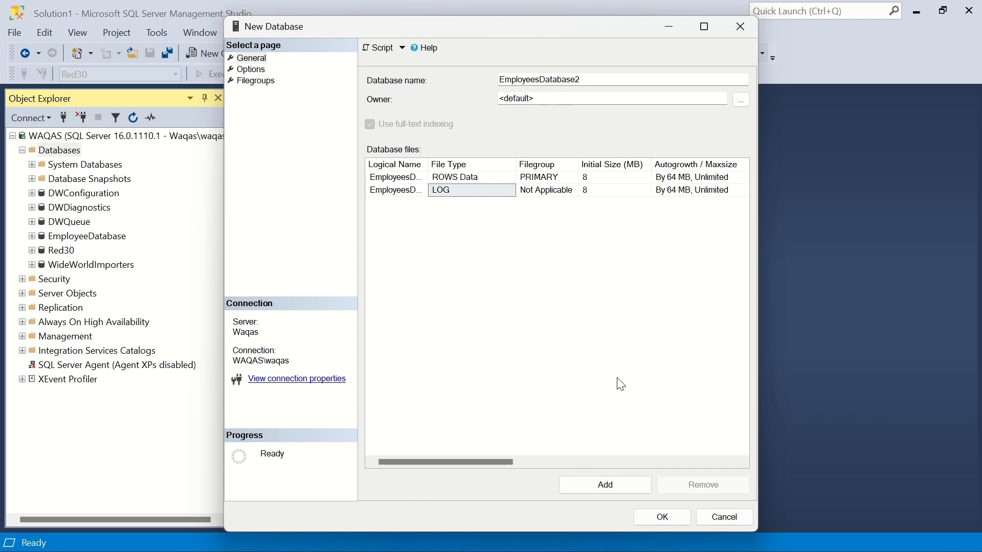
pyautogui.click(665, 518)
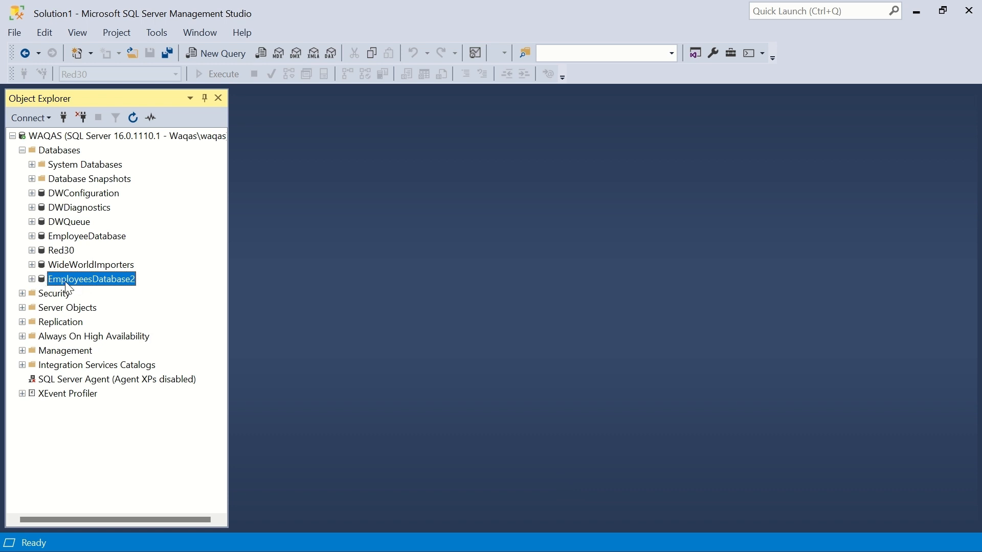
# Start designing a new standard table in EmployeesDatabase2
pyautogui.click(31, 279)
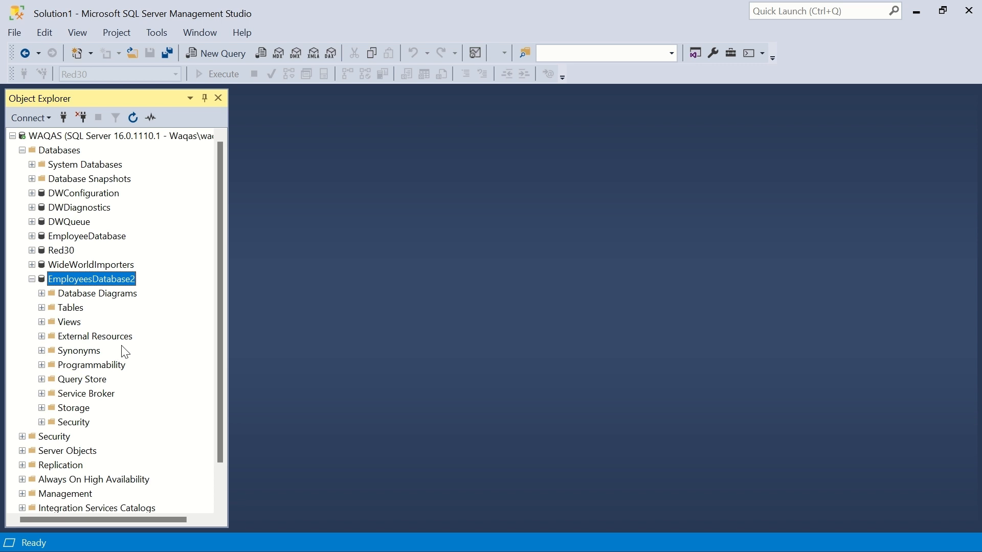
pyautogui.click(41, 308)
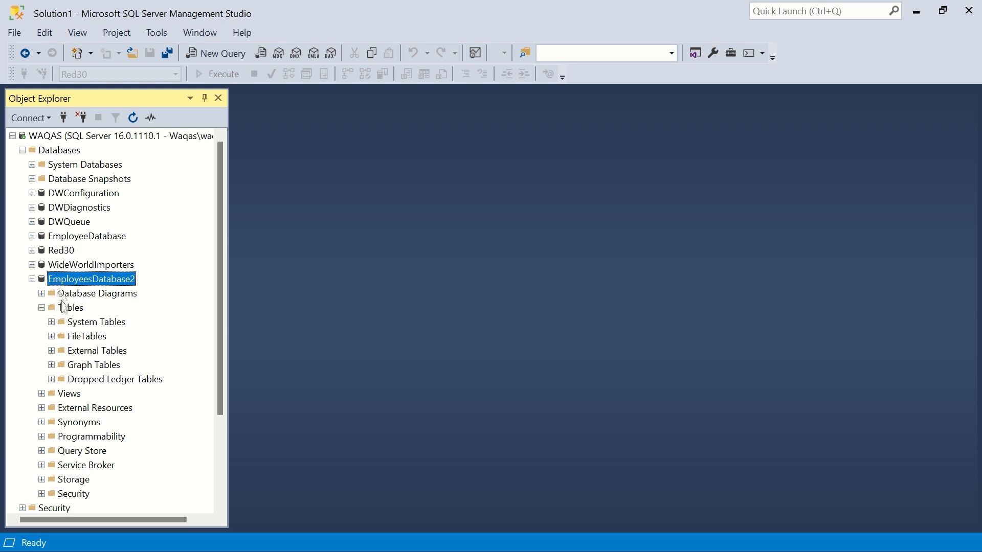
pyautogui.click(68, 310)
pyautogui.rightClick(69, 309)
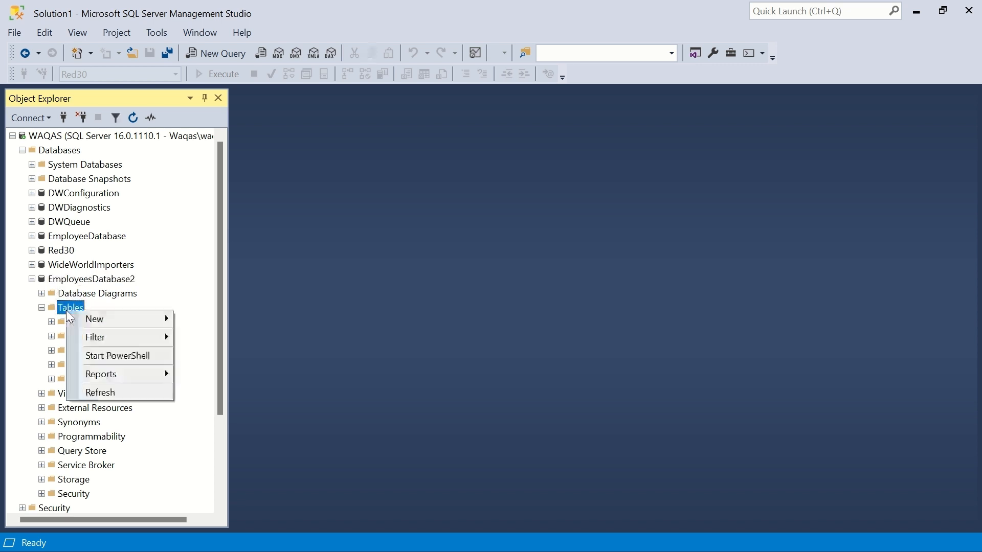
pyautogui.moveTo(100, 318)
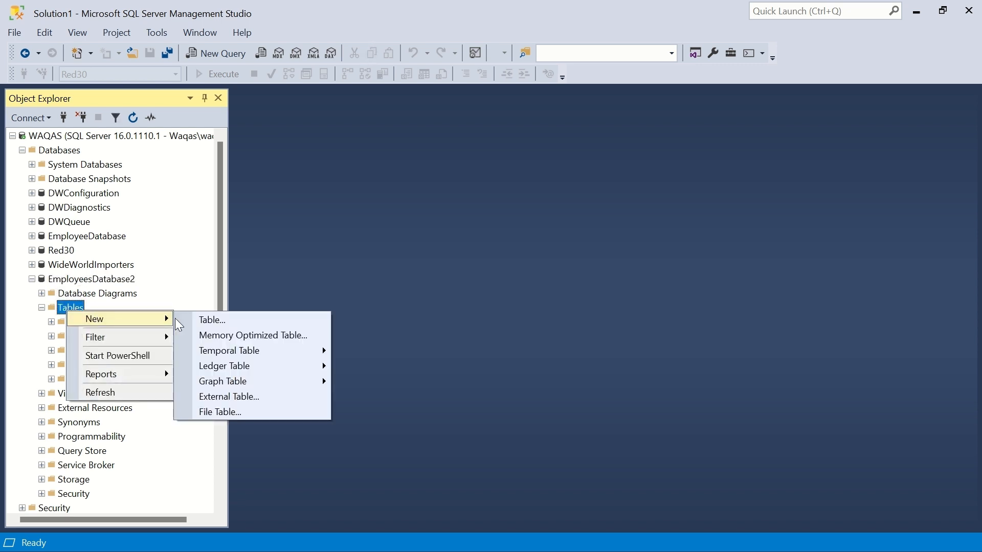
pyautogui.click(221, 321)
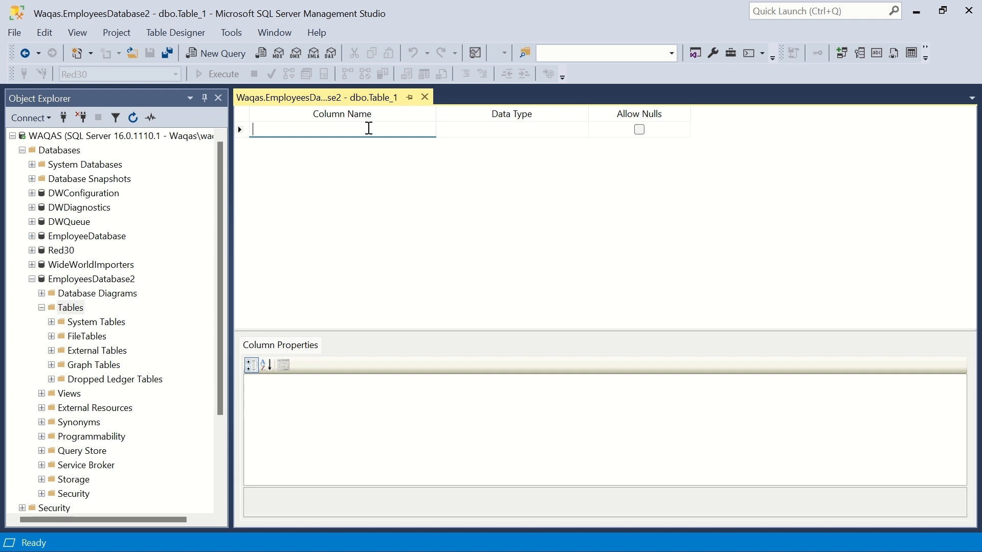
# Browse the available data types for the first column and choose int
pyautogui.click(519, 136)
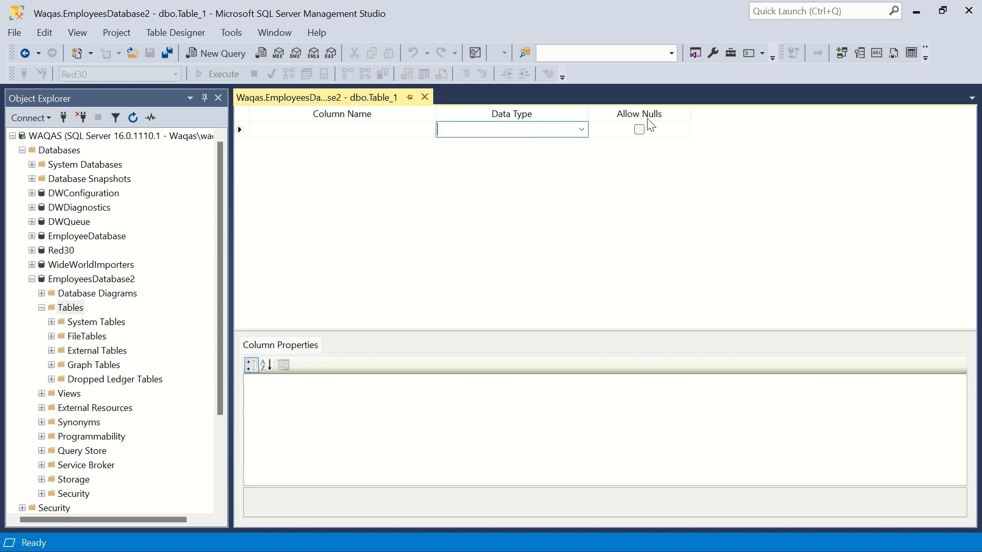
pyautogui.click(458, 119)
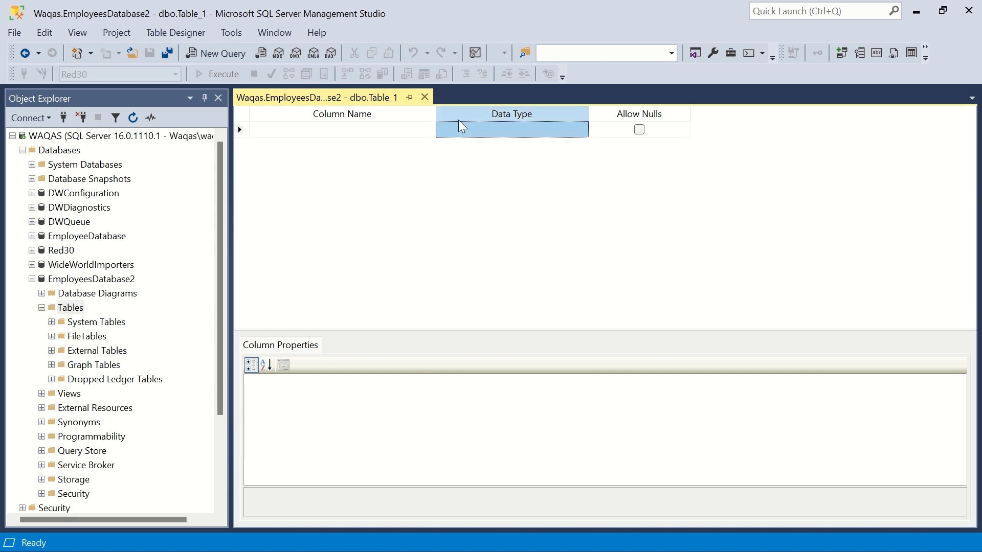
pyautogui.click(580, 133)
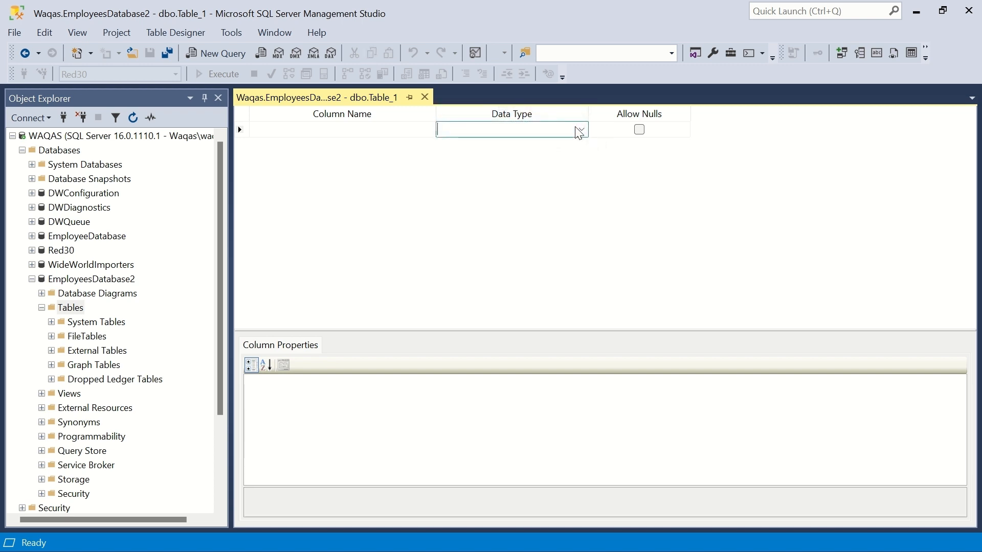
pyautogui.click(582, 131)
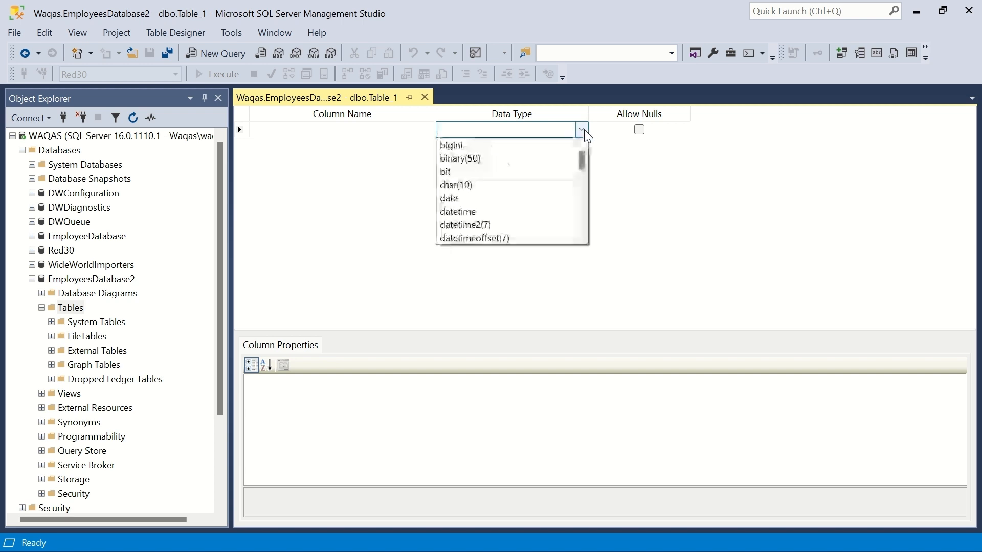
pyautogui.moveTo(585, 161); pyautogui.dragTo(563, 153)
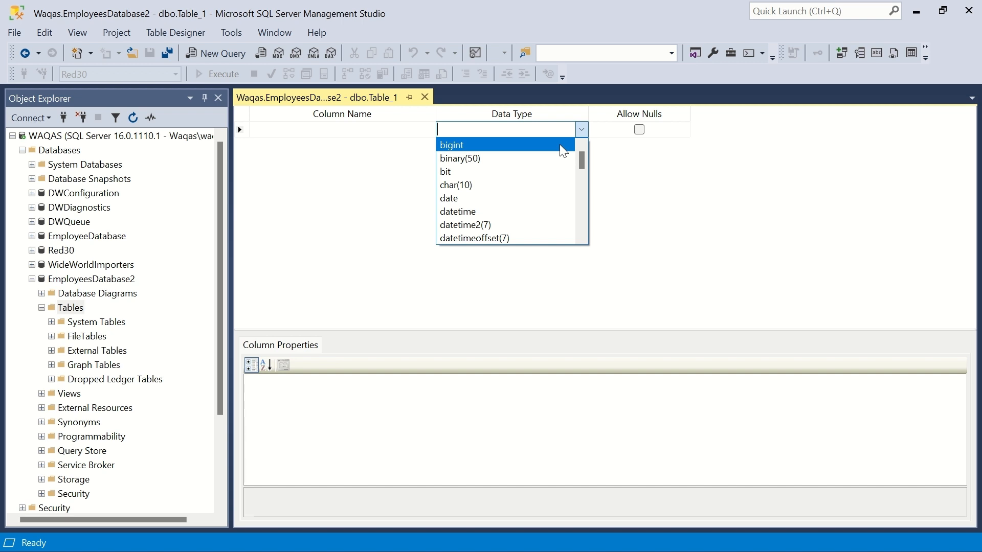
pyautogui.write('int')
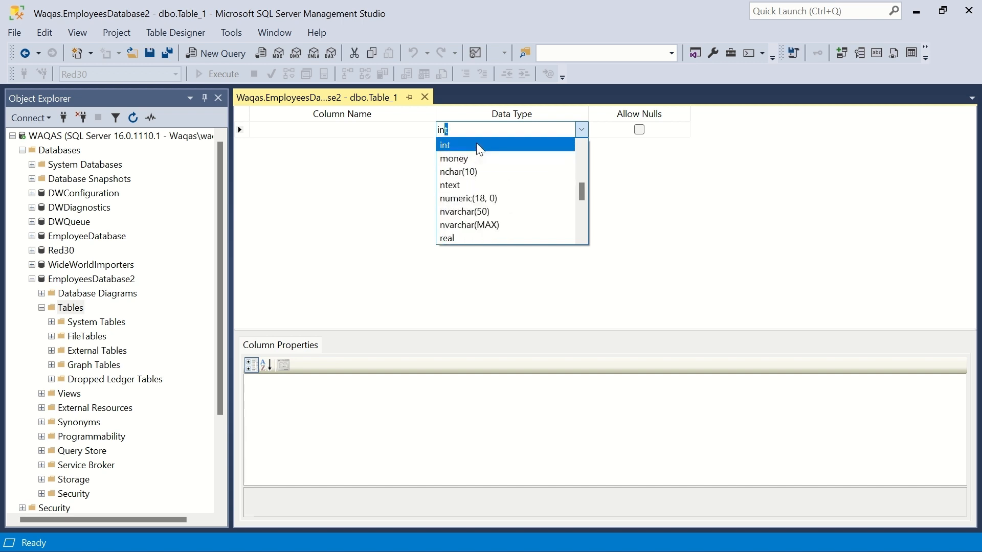
pyautogui.click(477, 143)
# Change the first column's data type to nvarchar(50)
pyautogui.click(498, 130)
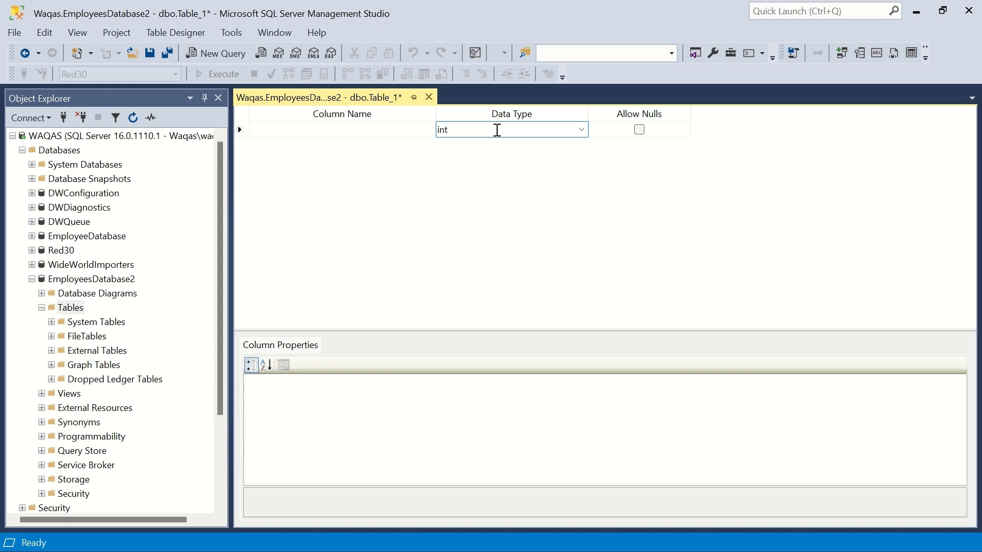
pyautogui.doubleClick(498, 130)
pyautogui.write('nvarchar(50')
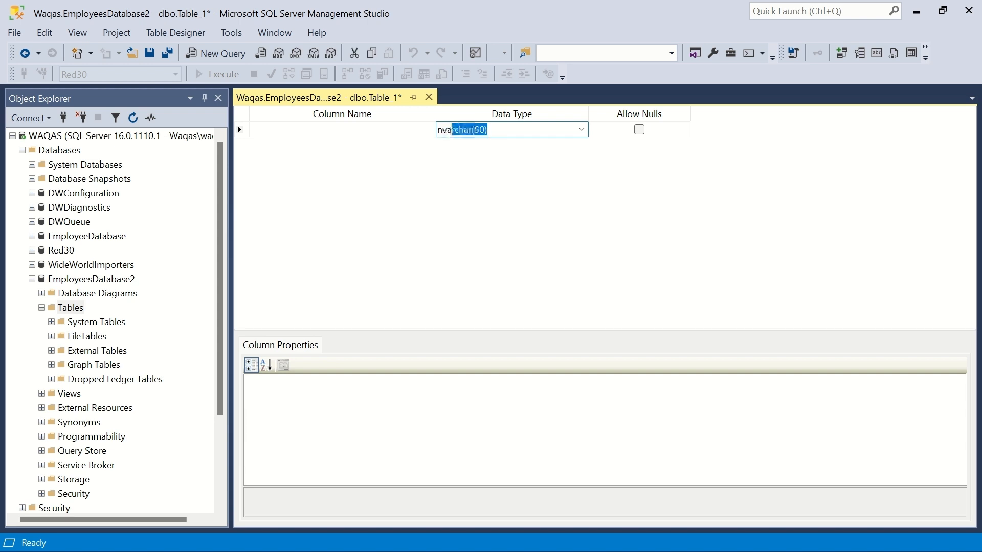
pyautogui.click(504, 130)
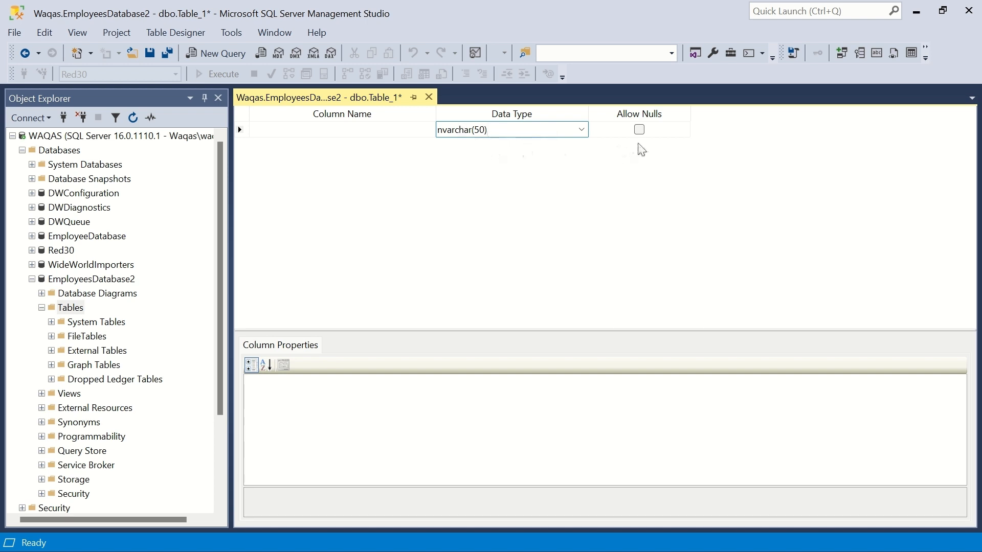
# Look up the date types for the first column, clear that entry and set its data type to time(7)
pyautogui.click(583, 130)
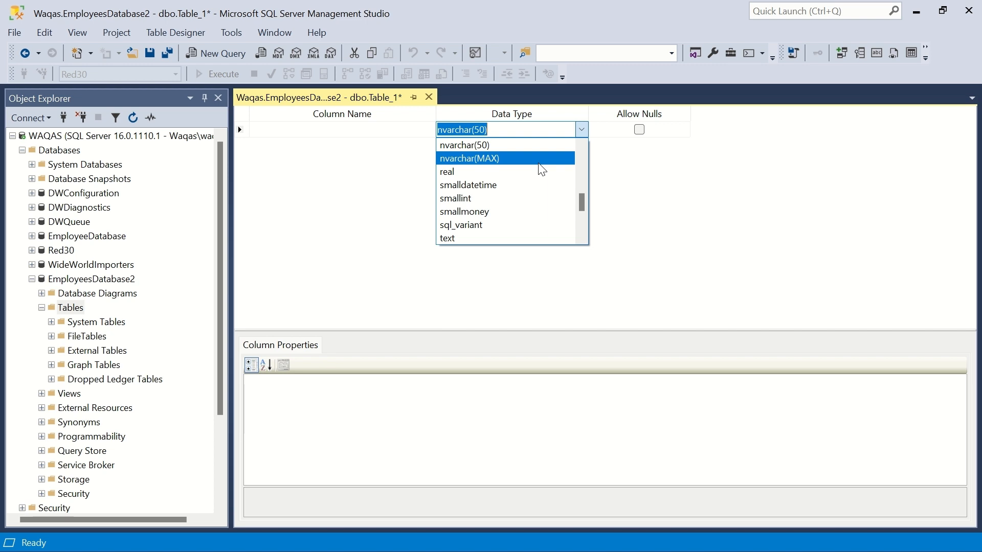
pyautogui.write('da')
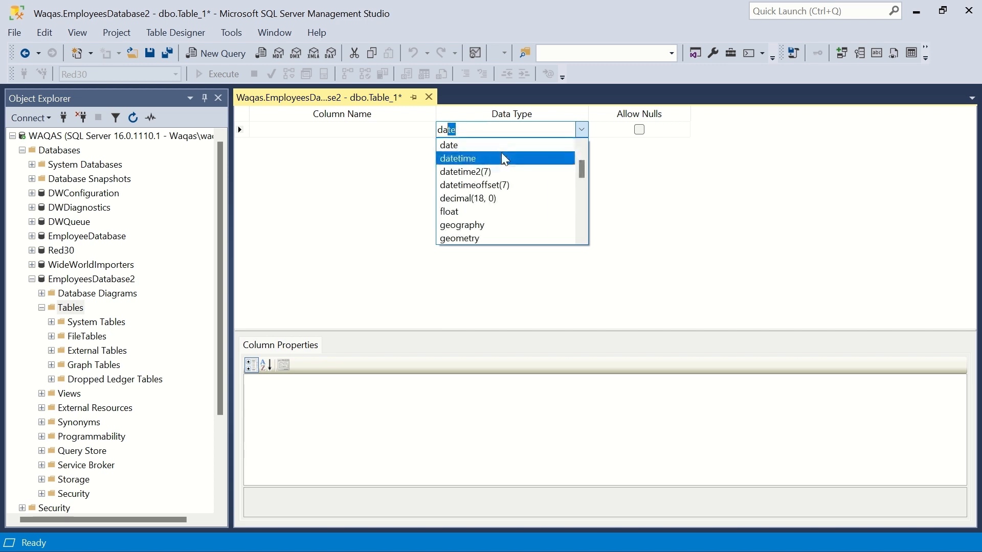
pyautogui.press('BackSpace')
pyautogui.press('BackSpace')
pyautogui.press('BackSpace')
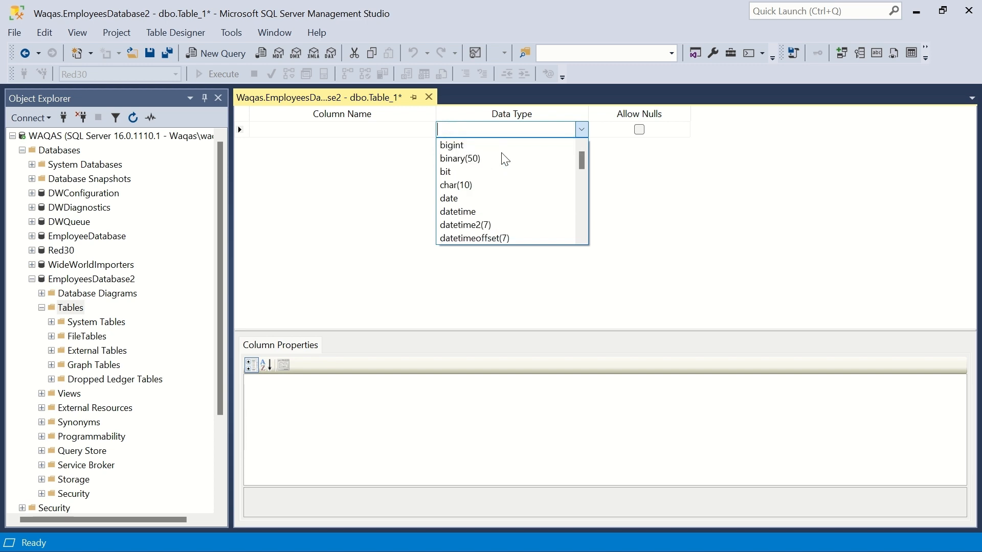
pyautogui.write('time(7')
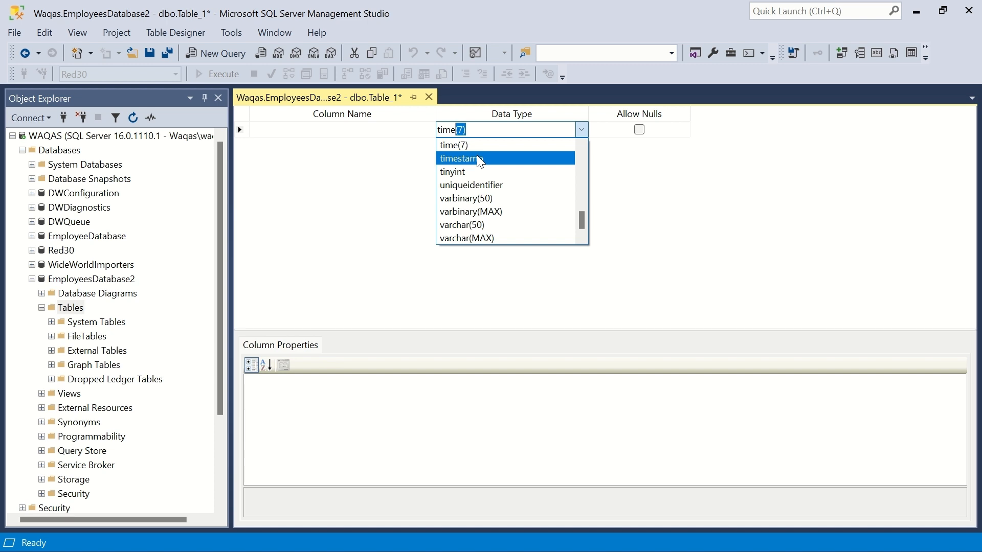
# Toggle Allow Nulls for the time(7) column on and back off
pyautogui.click(645, 132)
pyautogui.click(644, 132)
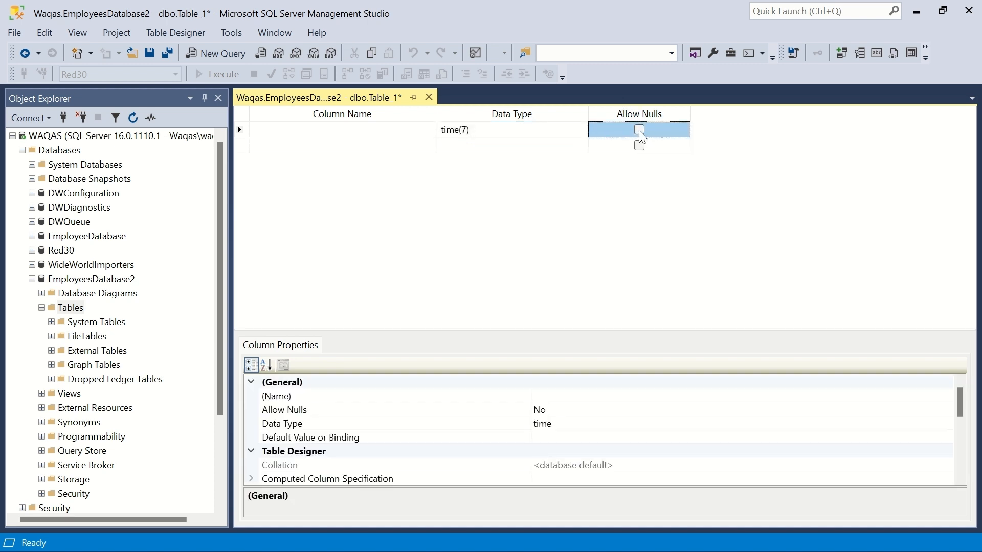
pyautogui.click(640, 131)
pyautogui.click(640, 126)
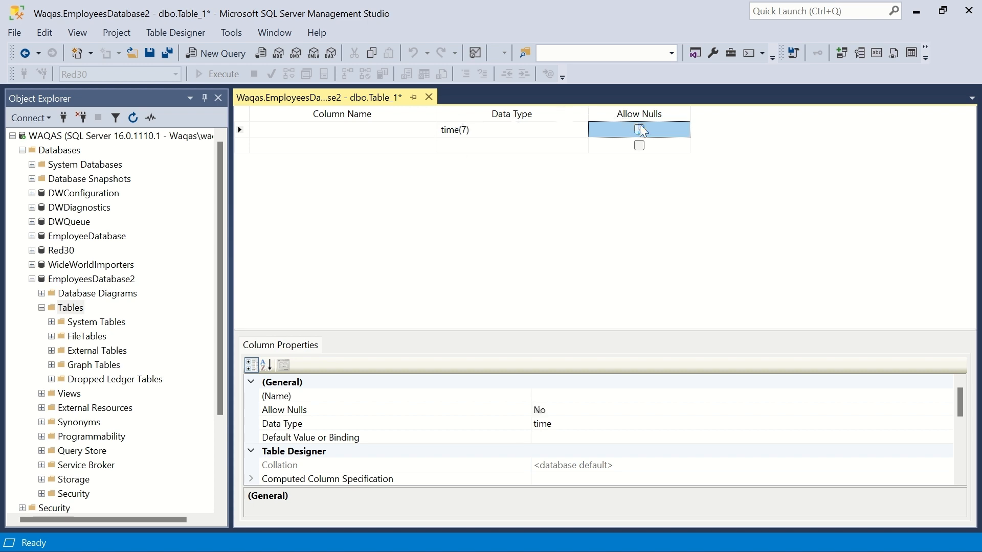
# Name the first column EmployeeID, set its data type to int and leave Allow Nulls off
pyautogui.click(340, 132)
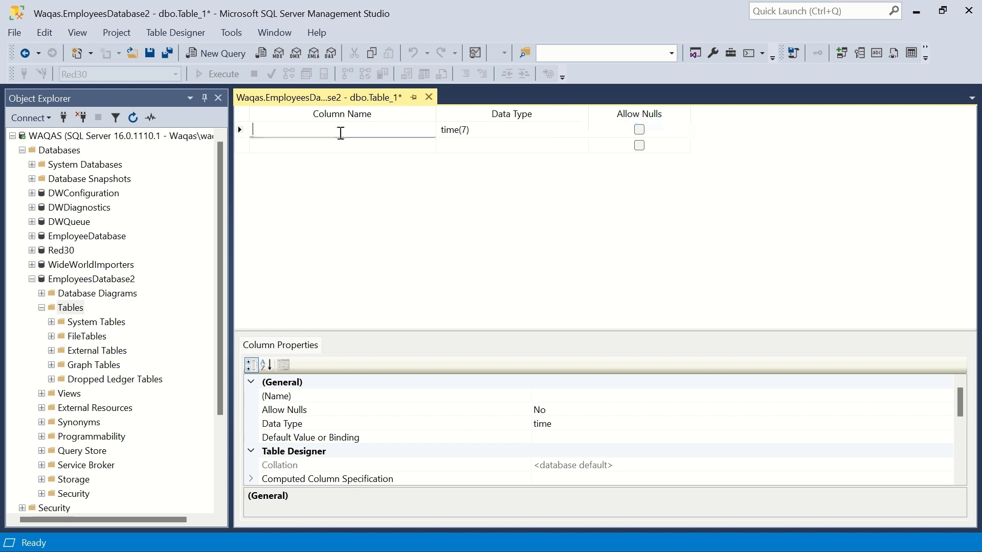
pyautogui.write('EmployeeID')
pyautogui.press('Tab')
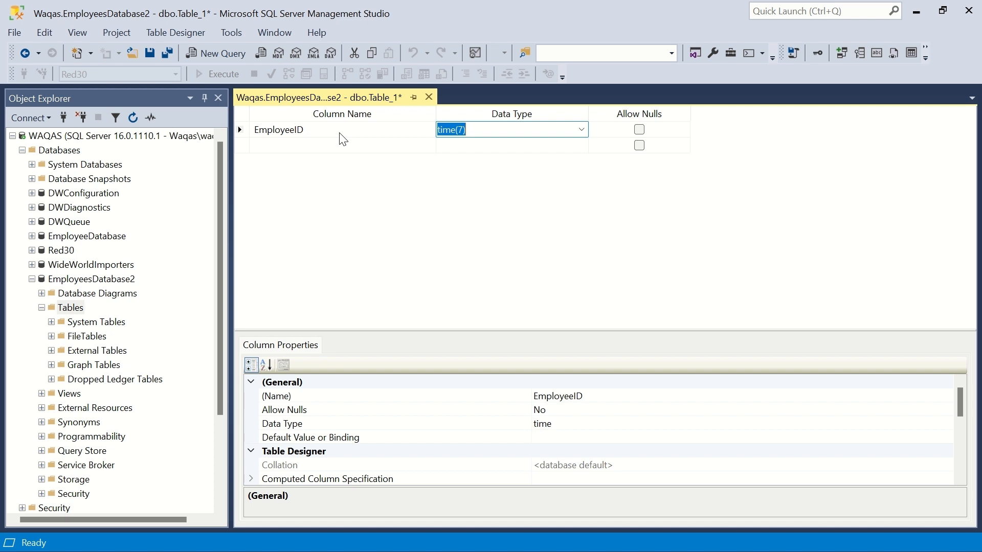
pyautogui.write('int')
pyautogui.press('Tab')
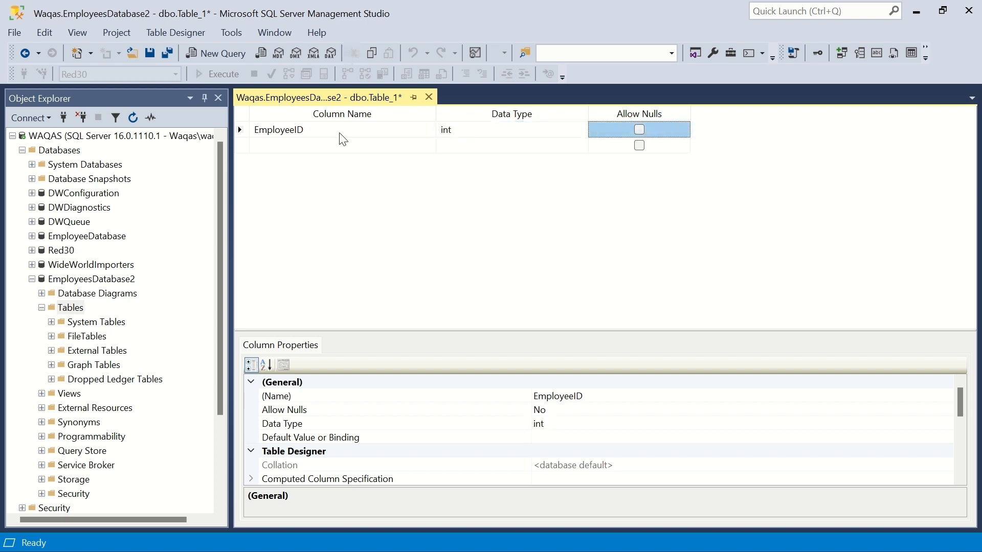
pyautogui.press('space')
pyautogui.press('space')
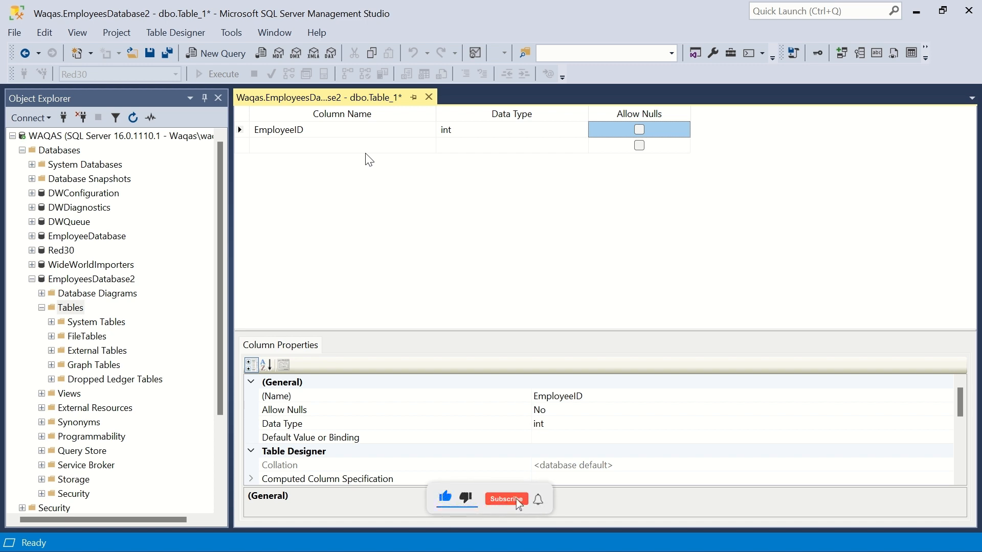
# Turn on the identity specification for the EmployeeID column by setting Is Identity to Yes
pyautogui.click(308, 136)
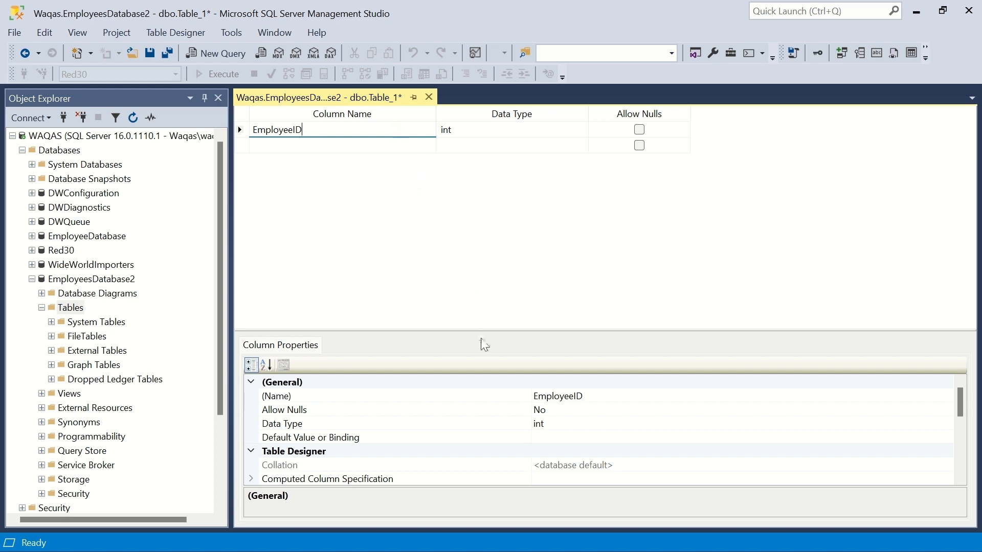
pyautogui.moveTo(478, 331); pyautogui.dragTo(463, 236)
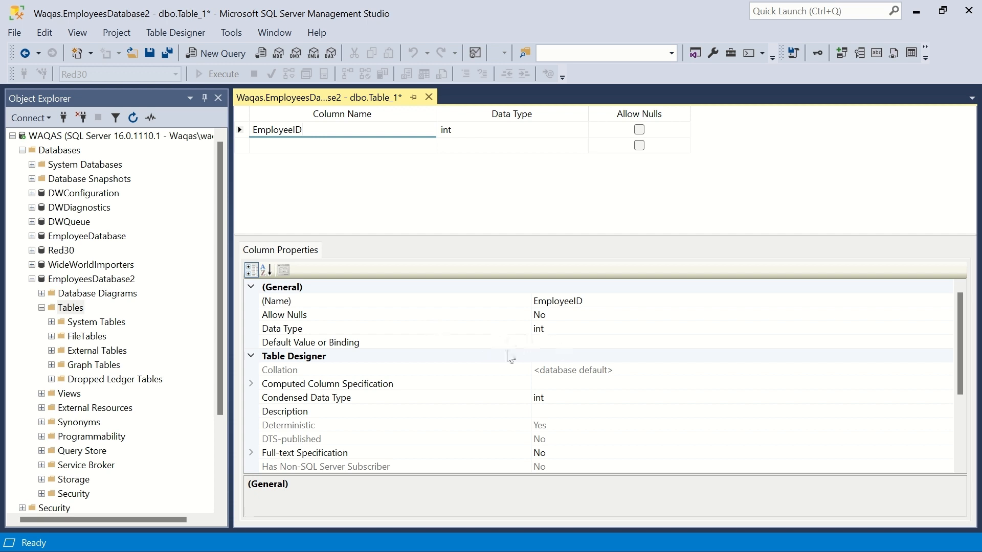
pyautogui.scroll(-3, 450, 424)
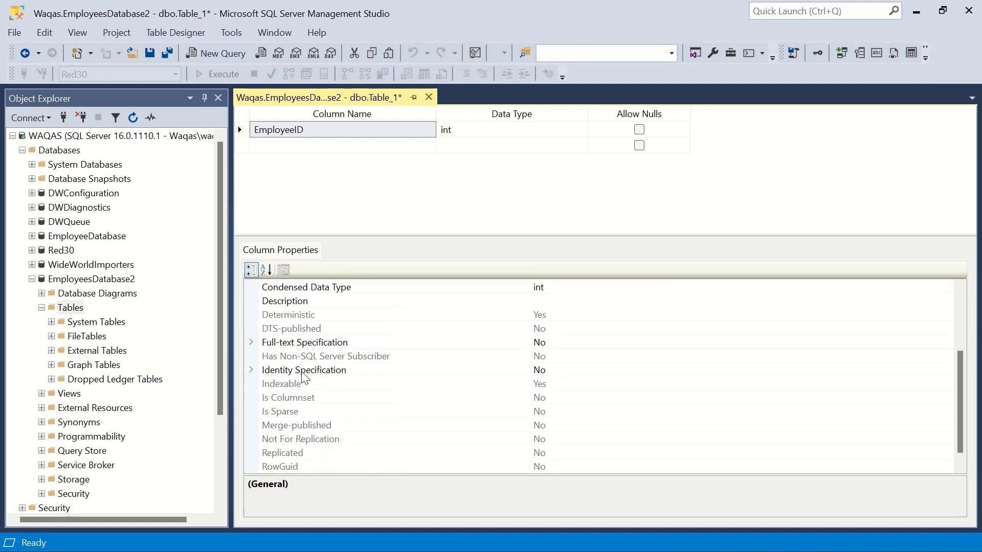
pyautogui.click(251, 371)
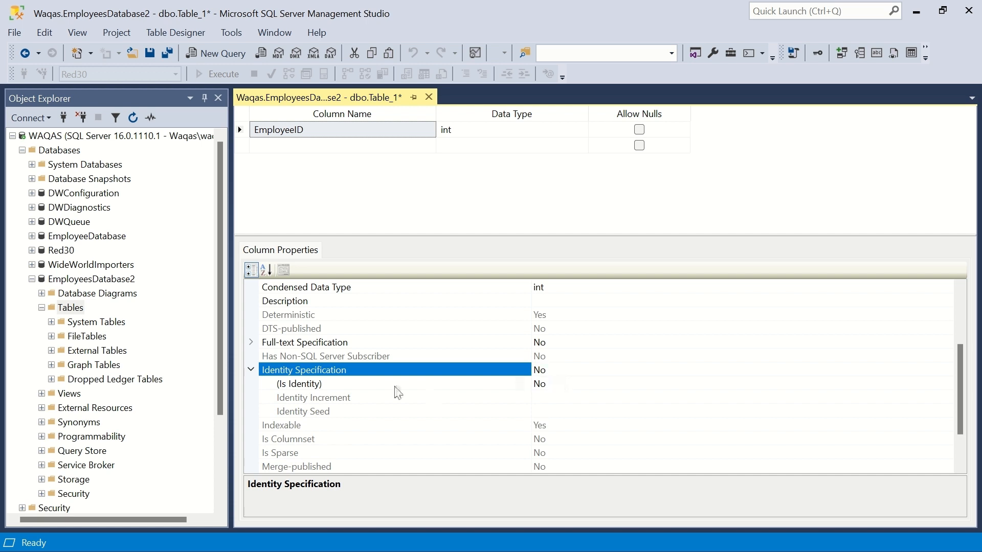
pyautogui.click(569, 384)
pyautogui.doubleClick(569, 385)
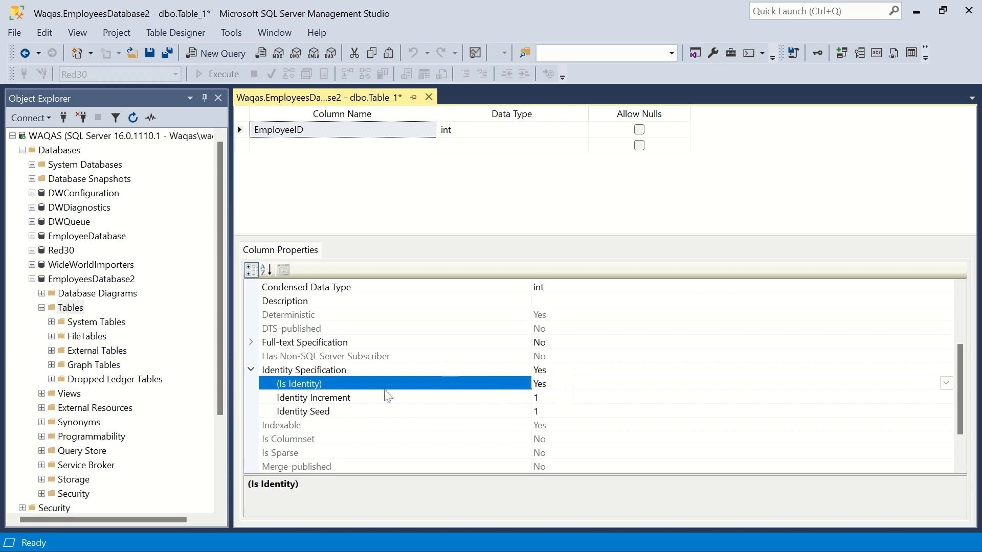
# Try an identity seed of 1000 for EmployeeID and set the seed back to 1
pyautogui.click(548, 396)
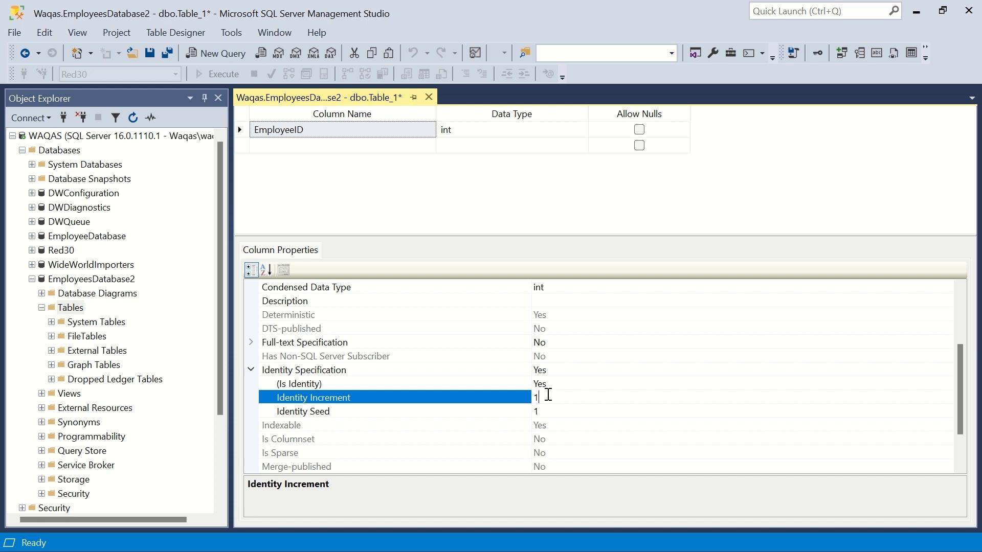
pyautogui.click(558, 411)
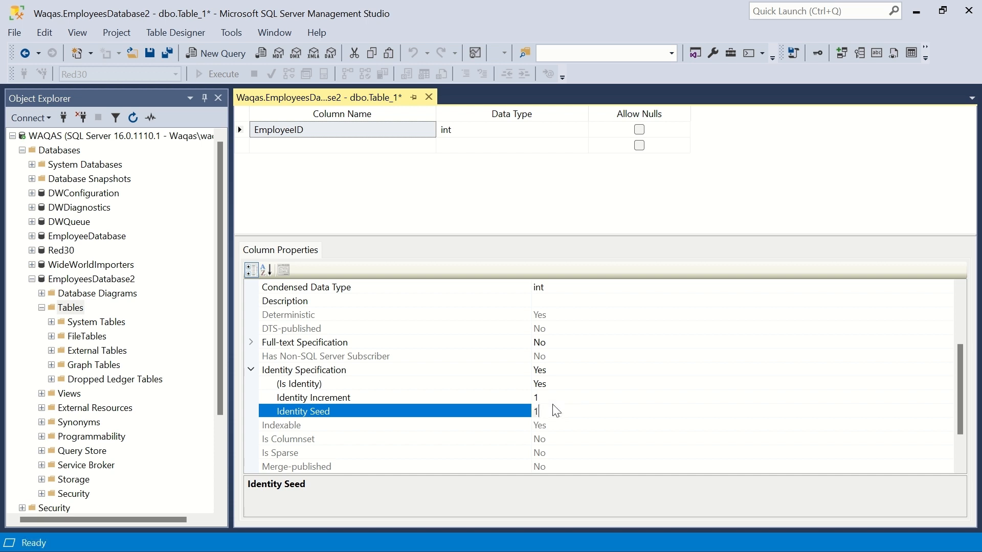
pyautogui.write('000')
pyautogui.press('BackSpace')
pyautogui.press('BackSpace')
pyautogui.press('BackSpace')
pyautogui.press('BackSpace')
pyautogui.write('1')
# Add a second column named EmployeeName with data type nvarchar(50)
pyautogui.moveTo(545, 234); pyautogui.dragTo(546, 336)
pyautogui.click(289, 146)
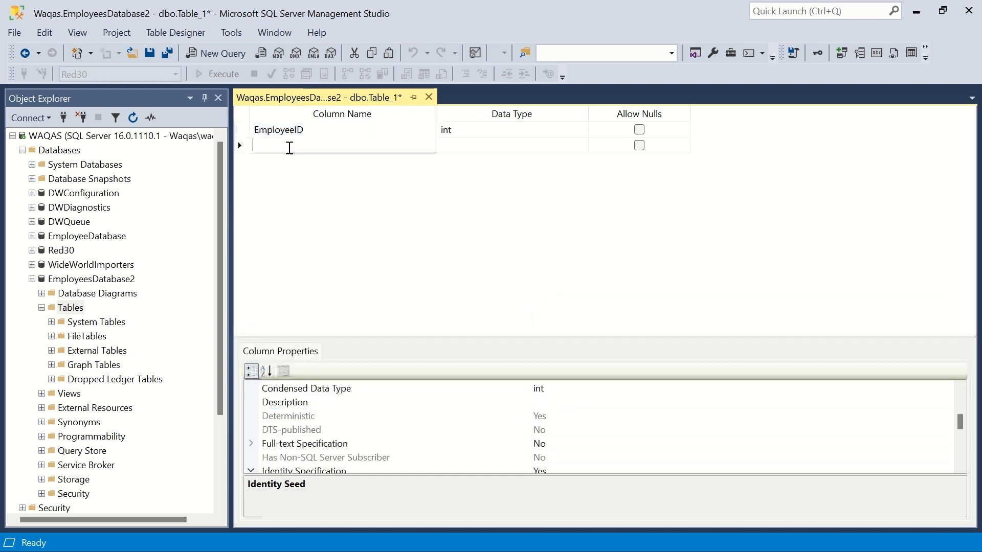
pyautogui.write('Employe')
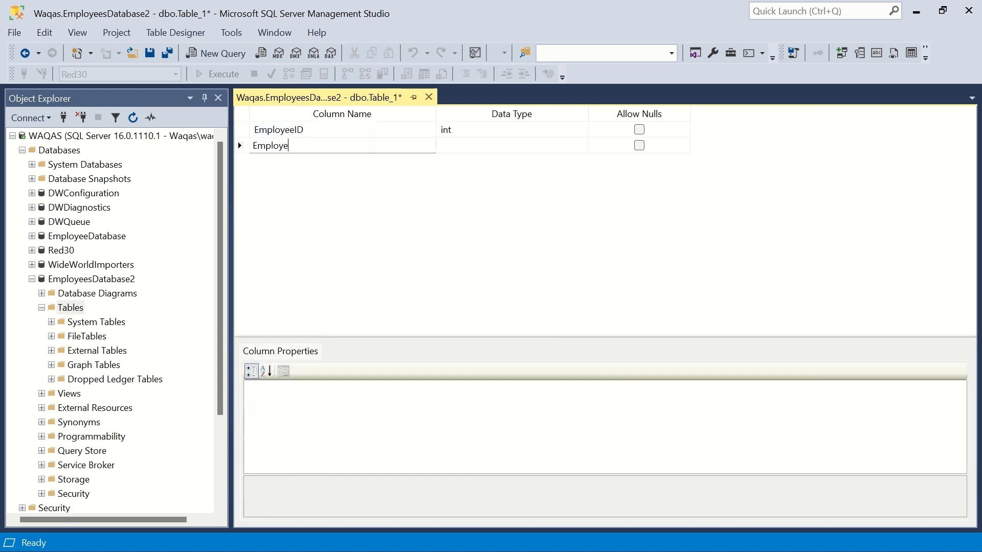
pyautogui.write('eName')
pyautogui.press('Tab')
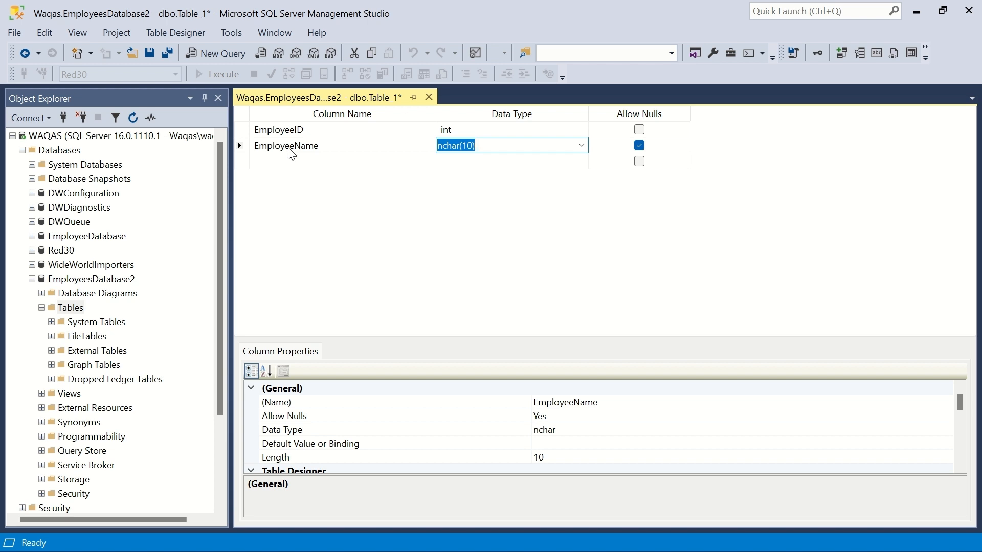
pyautogui.write('nvarchar(50)')
pyautogui.press('Tab')
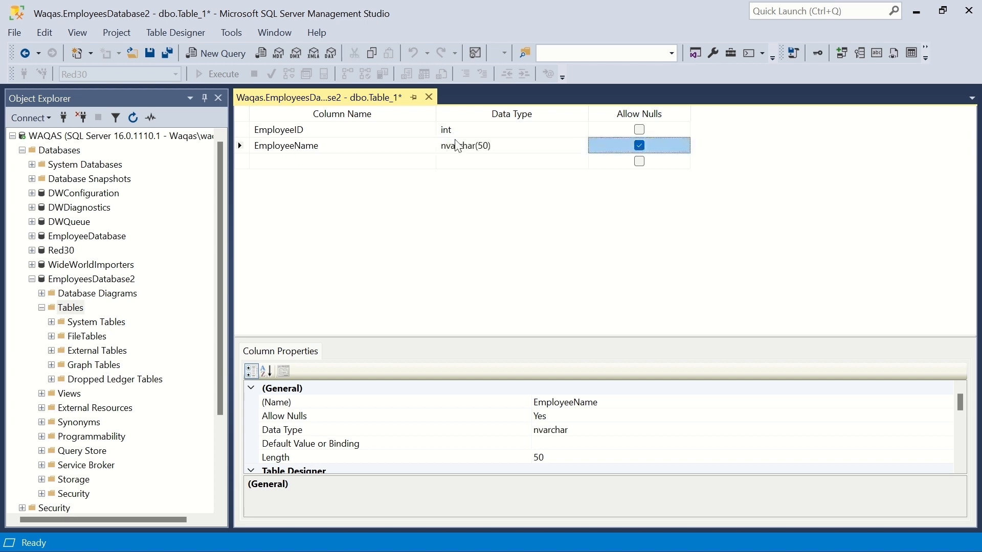
# Set the EmployeeName column's length to 100 and disallow nulls for it
pyautogui.click(518, 152)
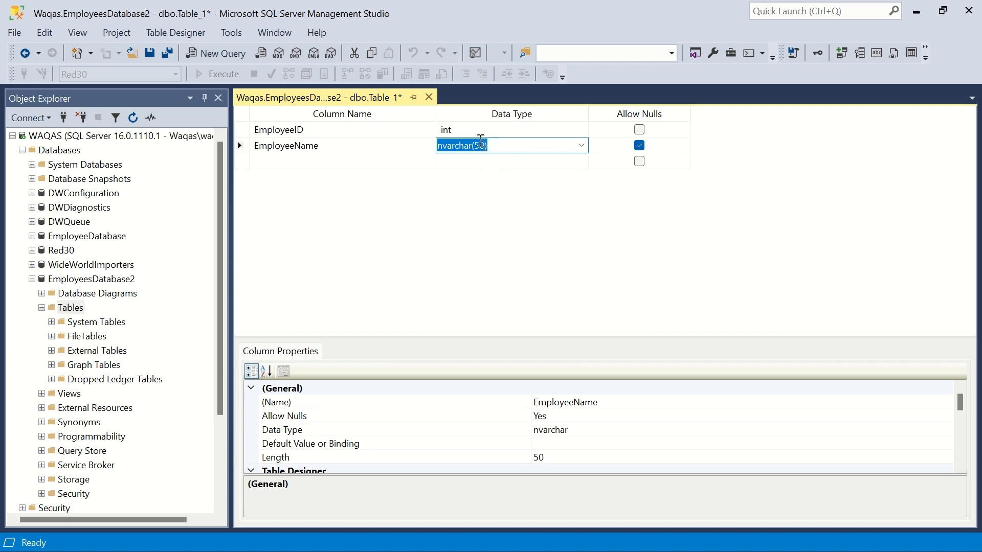
pyautogui.moveTo(502, 337); pyautogui.dragTo(493, 296)
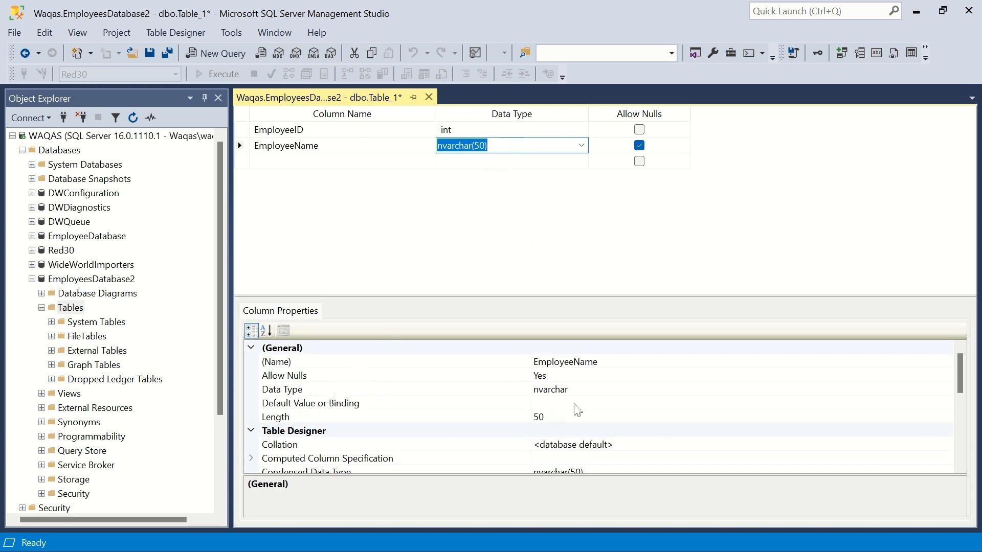
pyautogui.click(553, 416)
pyautogui.press('BackSpace')
pyautogui.press('BackSpace')
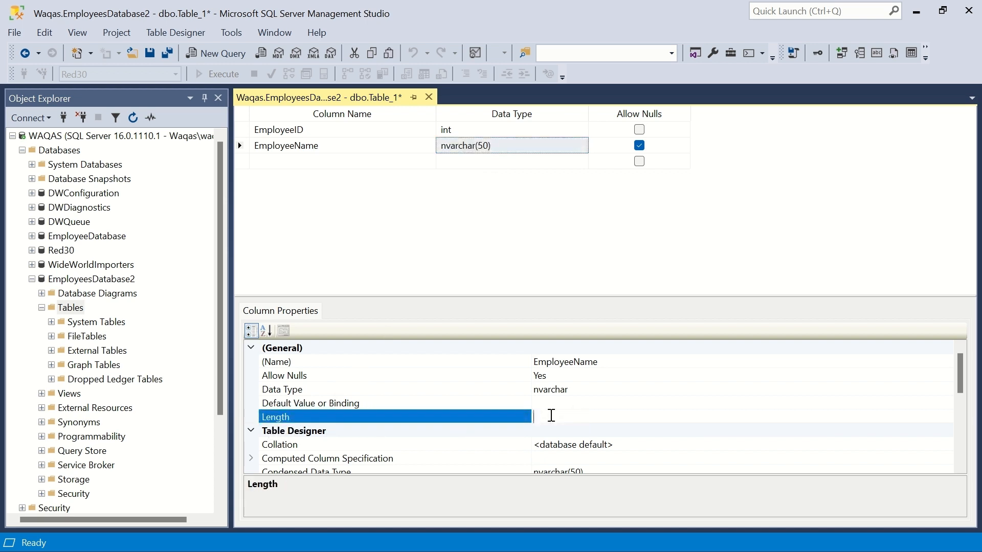
pyautogui.write('100')
pyautogui.press('Return')
pyautogui.click(639, 147)
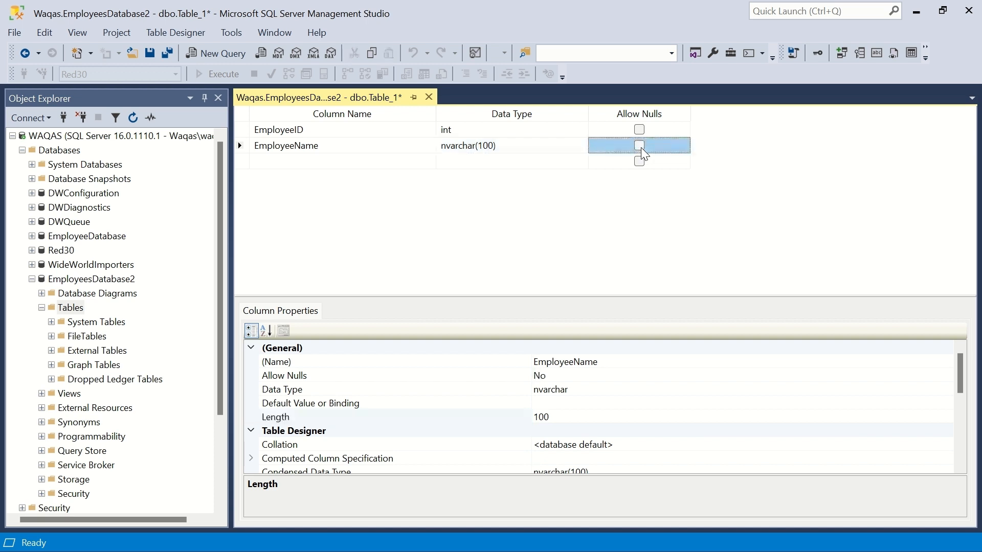
# Add an Email column with data type nvarchar(50) that does not allow nulls
pyautogui.click(327, 164)
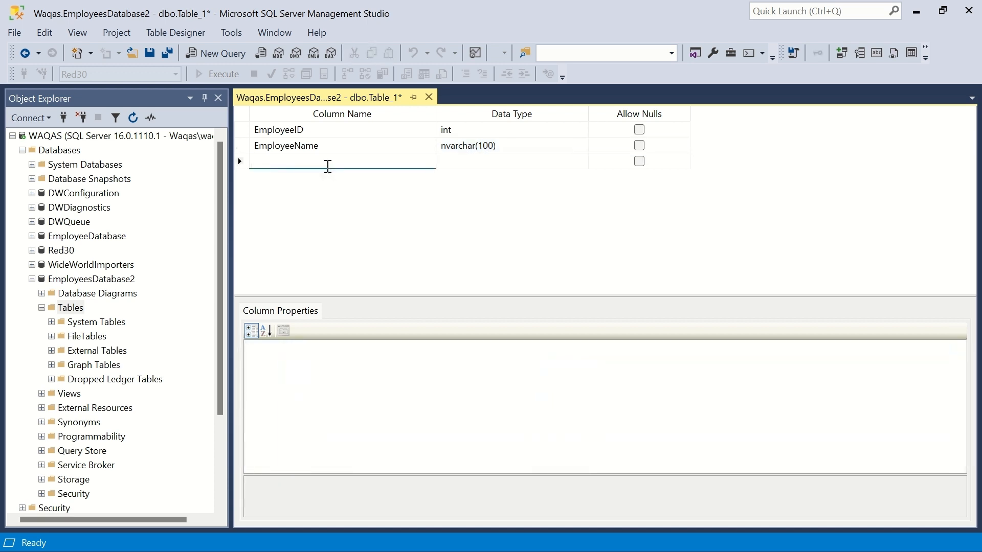
pyautogui.write('Email')
pyautogui.press('Tab')
pyautogui.write('nc')
pyautogui.press('BackSpace')
pyautogui.write('varchar(50')
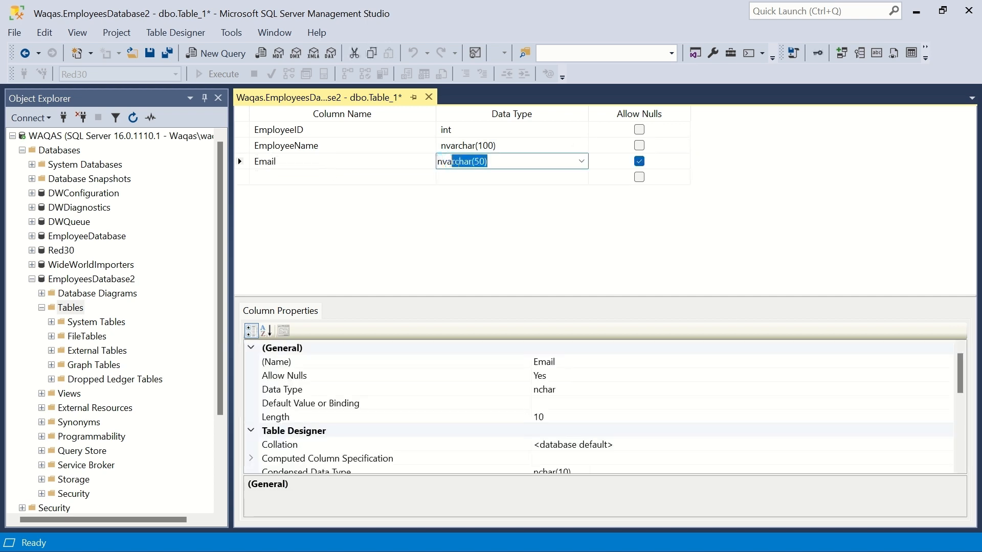
pyautogui.press('Tab')
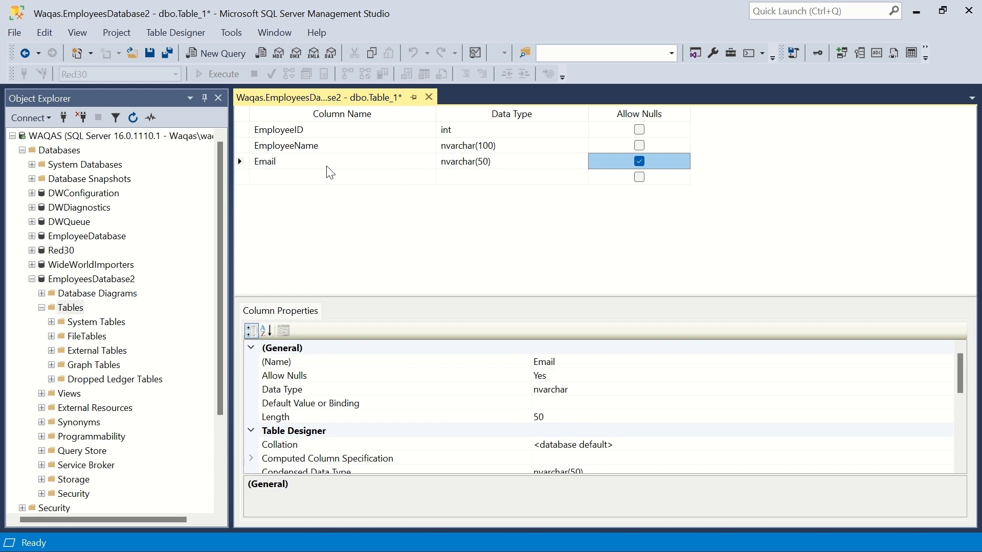
pyautogui.press('space')
# Add a Department column with data type int that does not allow nulls
pyautogui.click(301, 176)
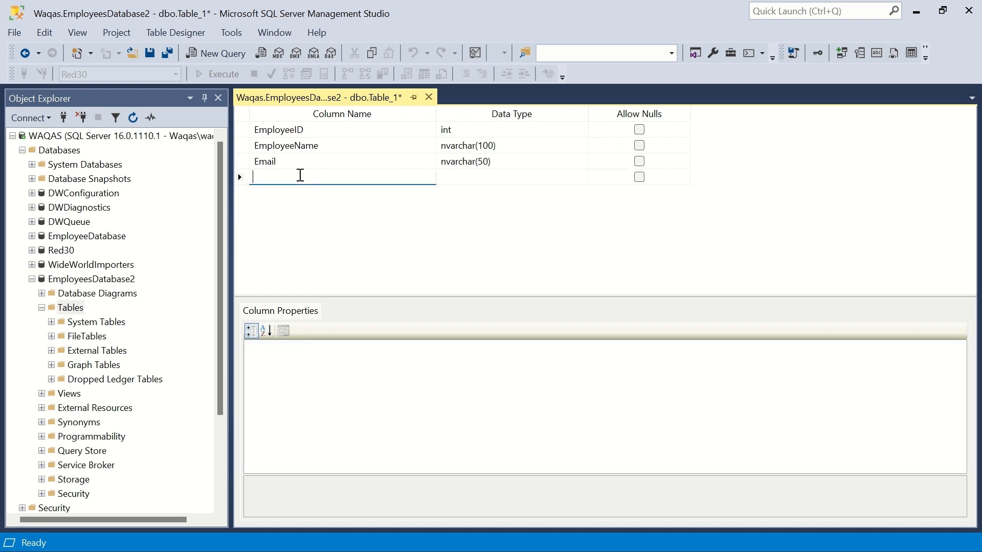
pyautogui.write('Department')
pyautogui.press('Tab')
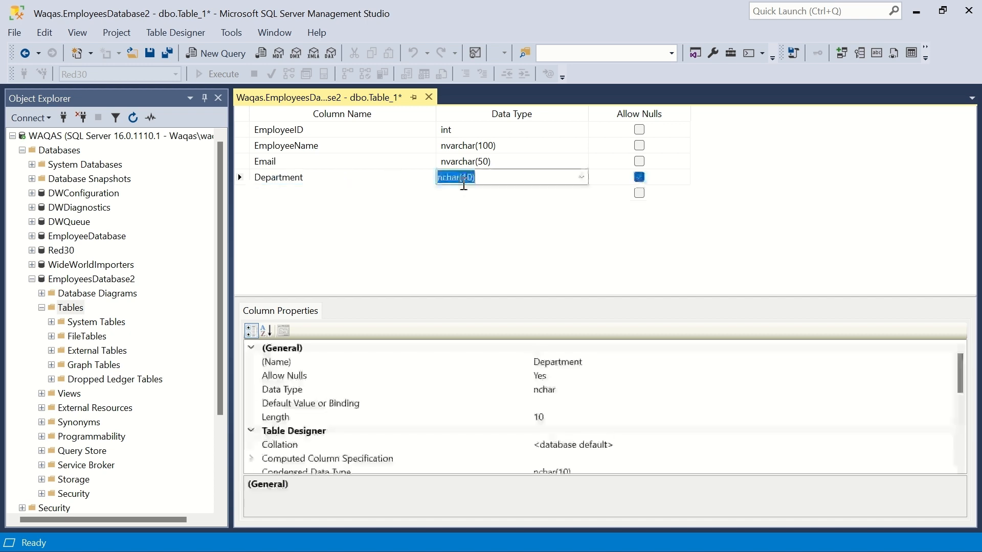
pyautogui.write('int')
pyautogui.press('Tab')
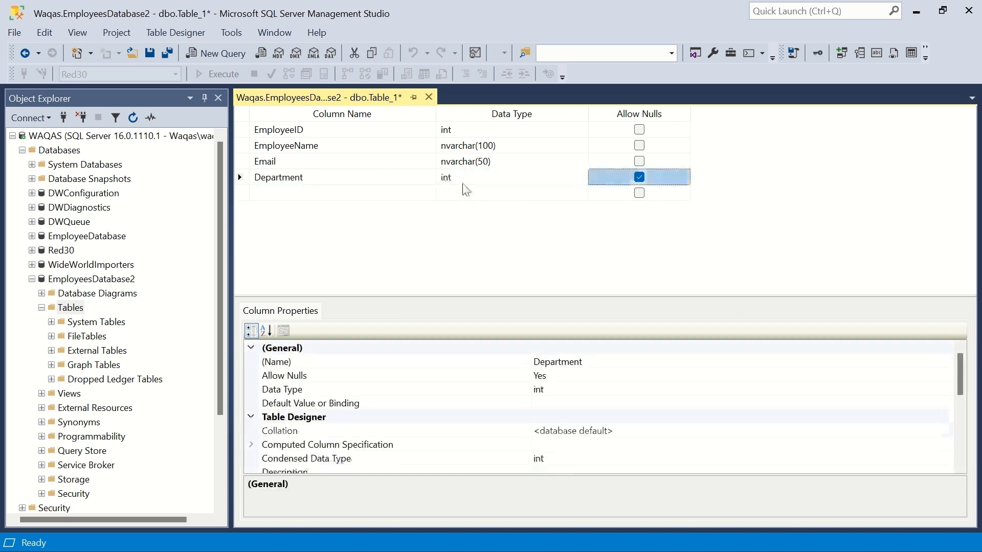
pyautogui.press('space')
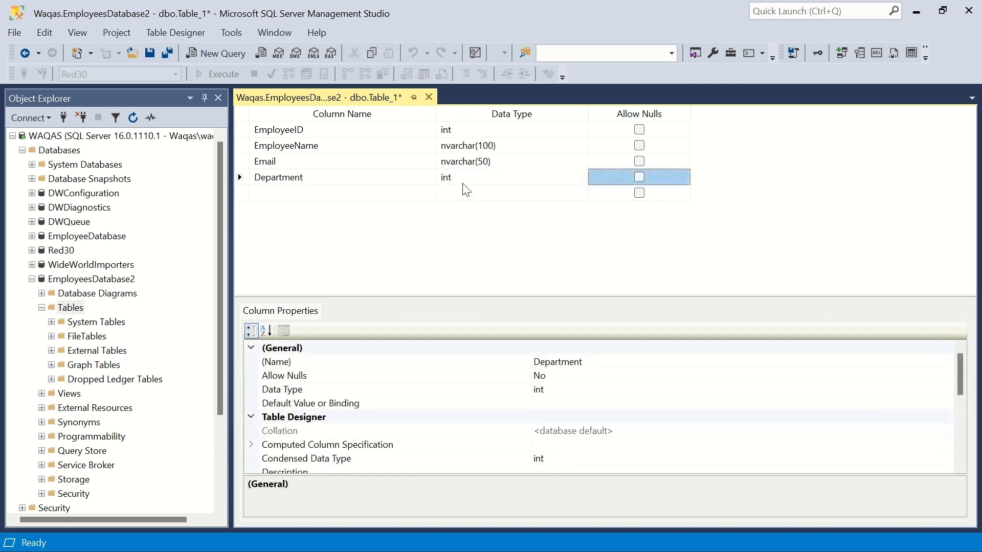
# Add an EmployeeType column with data type int that does not allow nulls
pyautogui.click(293, 192)
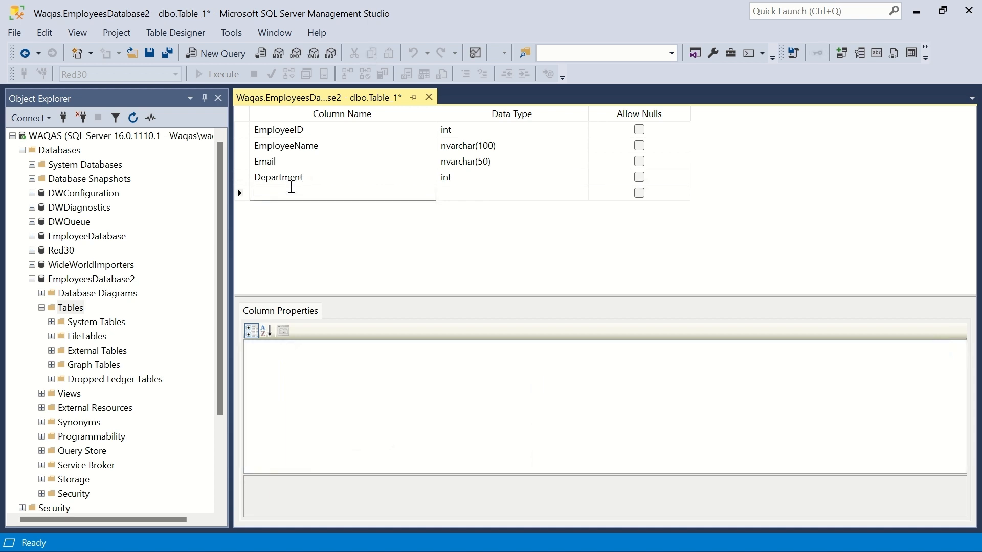
pyautogui.write('EmployeeType')
pyautogui.press('Tab')
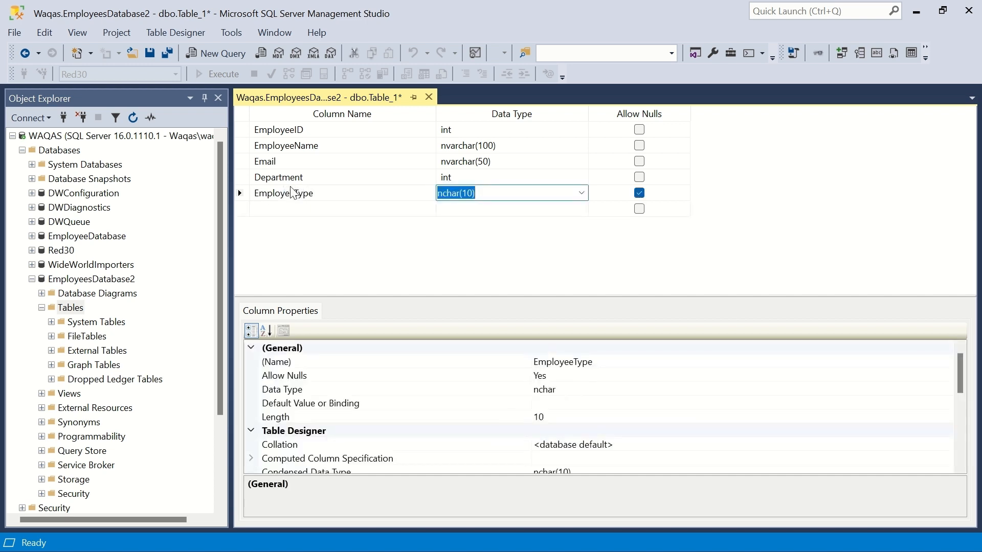
pyautogui.write('int')
pyautogui.press('Tab')
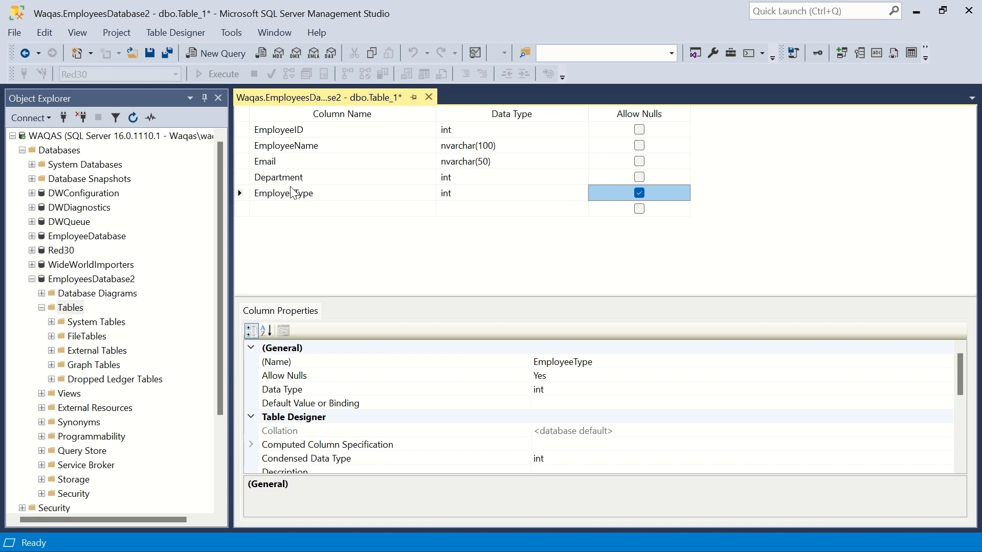
pyautogui.press('space')
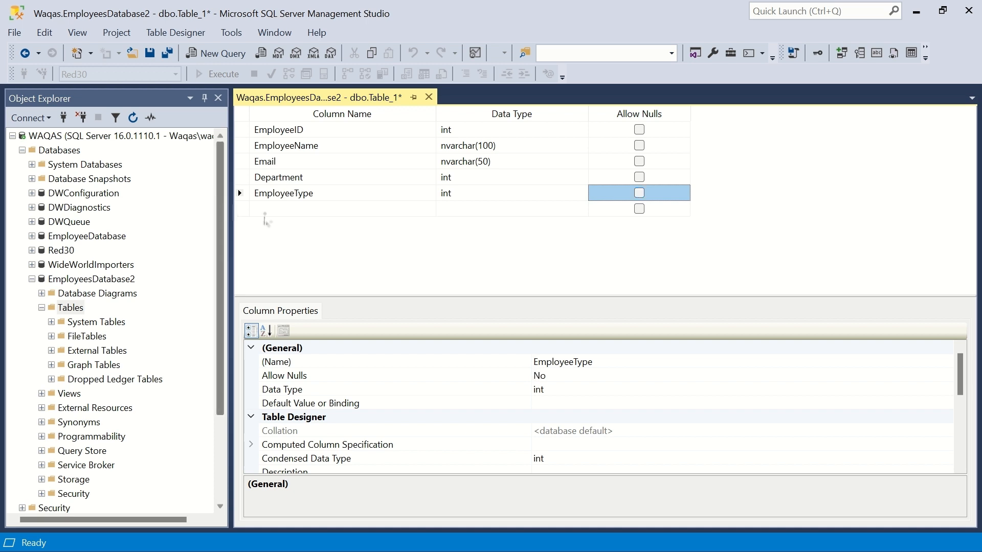
# Add a Status column with data type nvarchar(50) that does not allow nulls
pyautogui.click(290, 207)
pyautogui.write('Status')
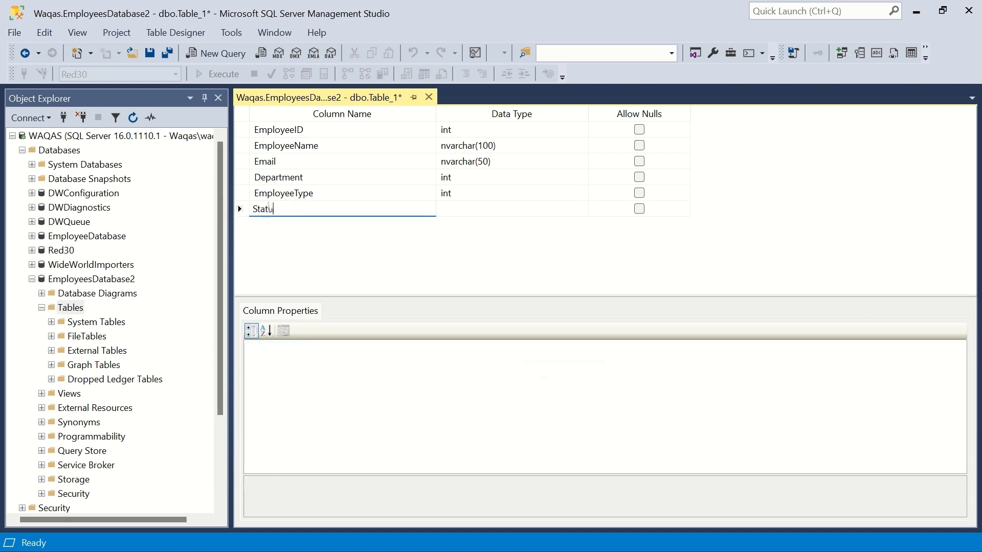
pyautogui.press('Tab')
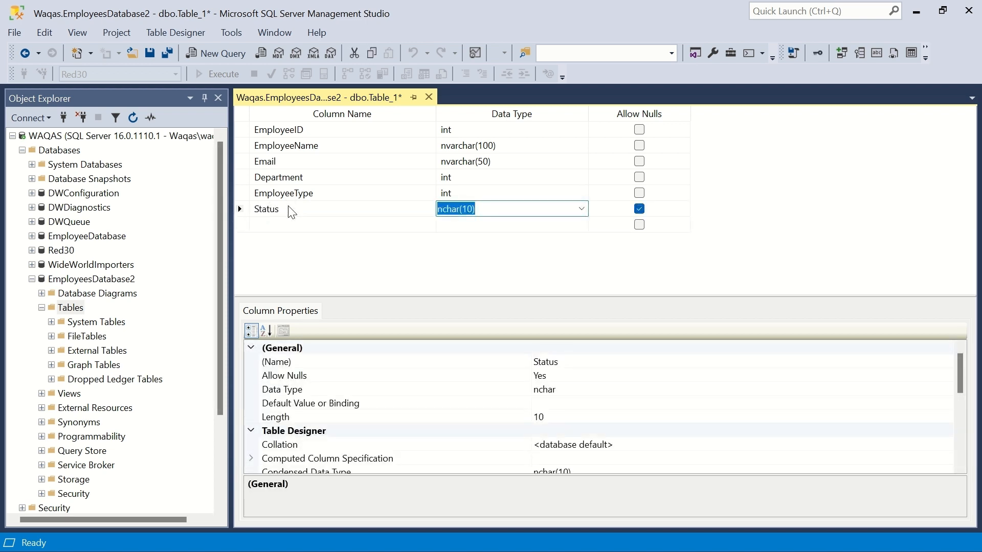
pyautogui.write('n')
pyautogui.press('Tab')
pyautogui.click(490, 204)
pyautogui.write('nvarchar(50)')
pyautogui.press('Tab')
pyautogui.press('space')
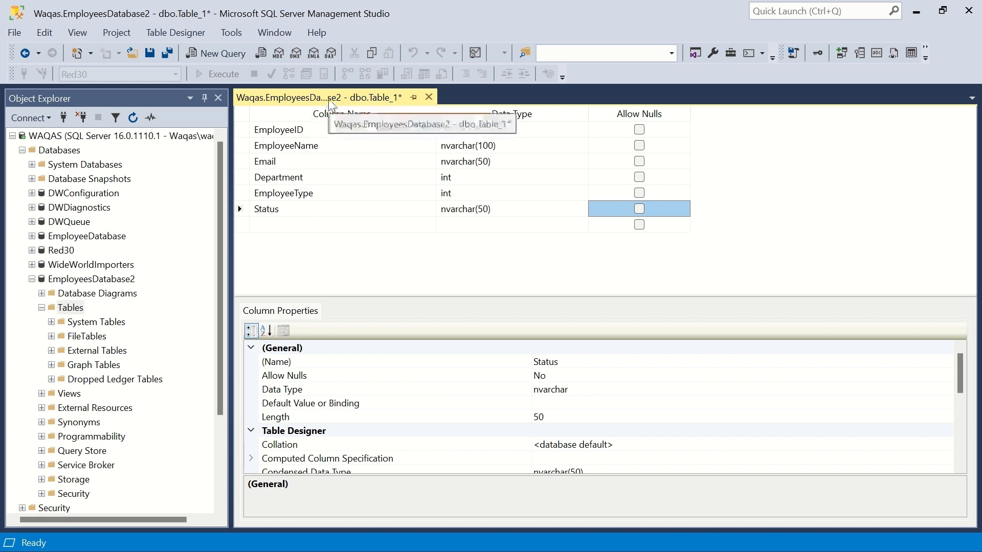
# Save the new table under the name Employees
pyautogui.click(150, 53)
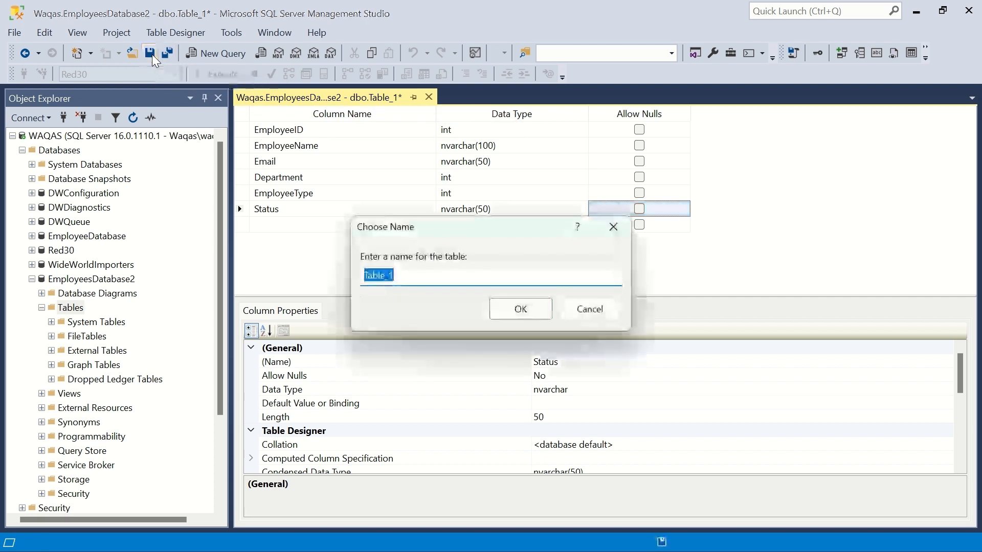
pyautogui.write('E')
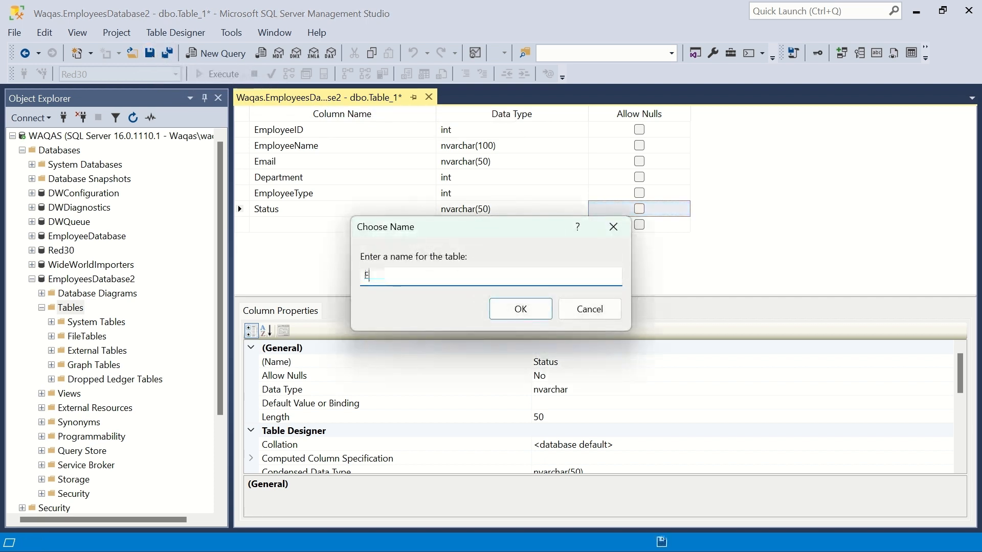
pyautogui.write('mployees')
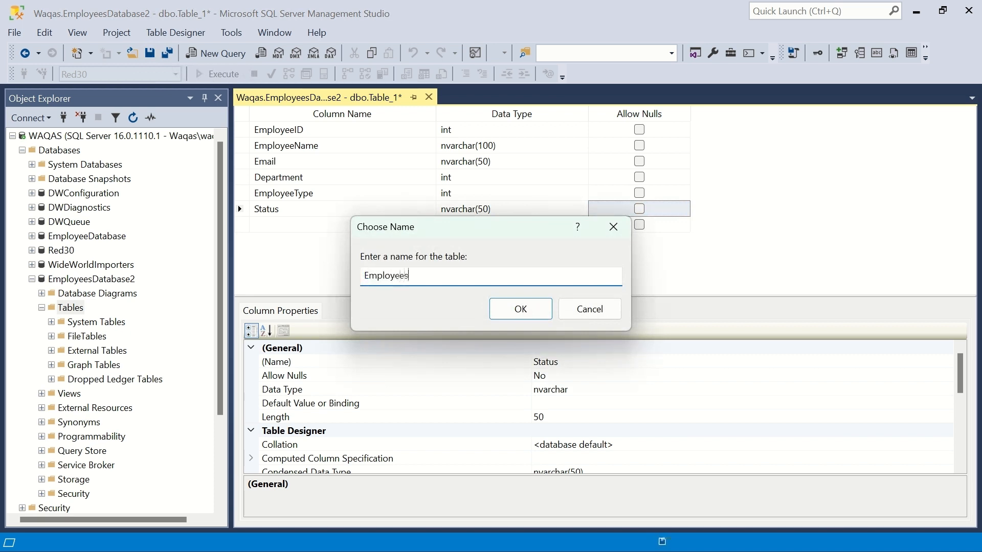
pyautogui.click(522, 309)
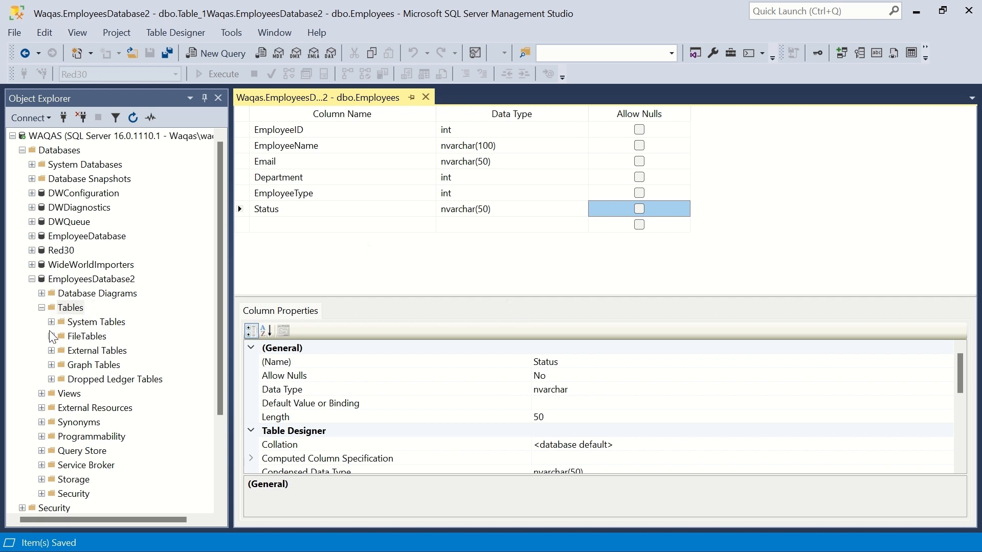
# Refresh the Tables folder of EmployeesDatabase2 and close the Employees table design
pyautogui.rightClick(79, 309)
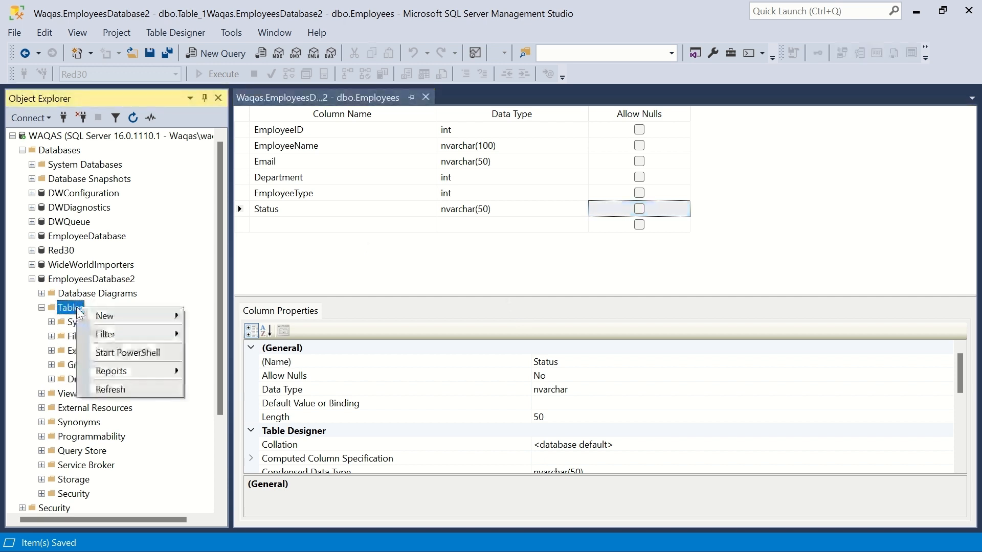
pyautogui.click(118, 391)
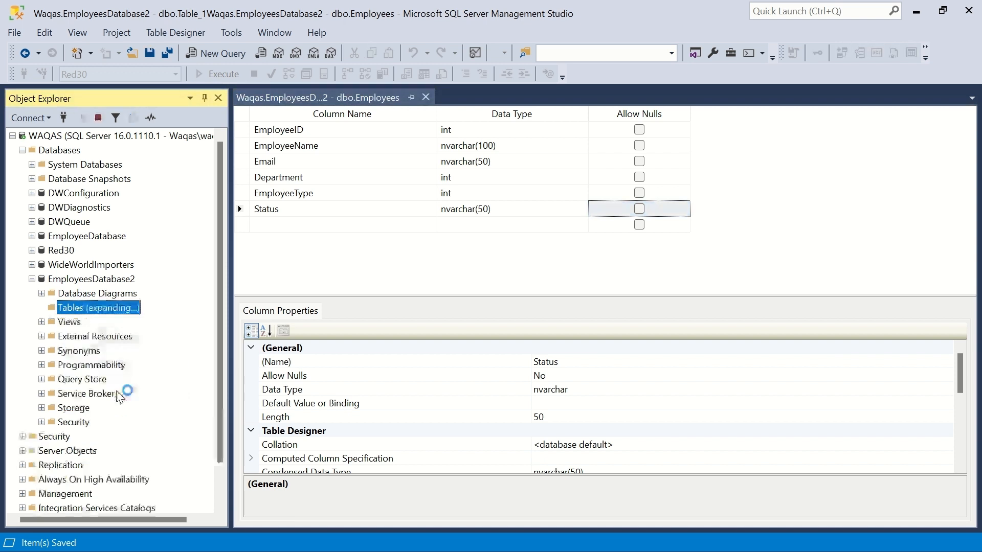
pyautogui.click(425, 98)
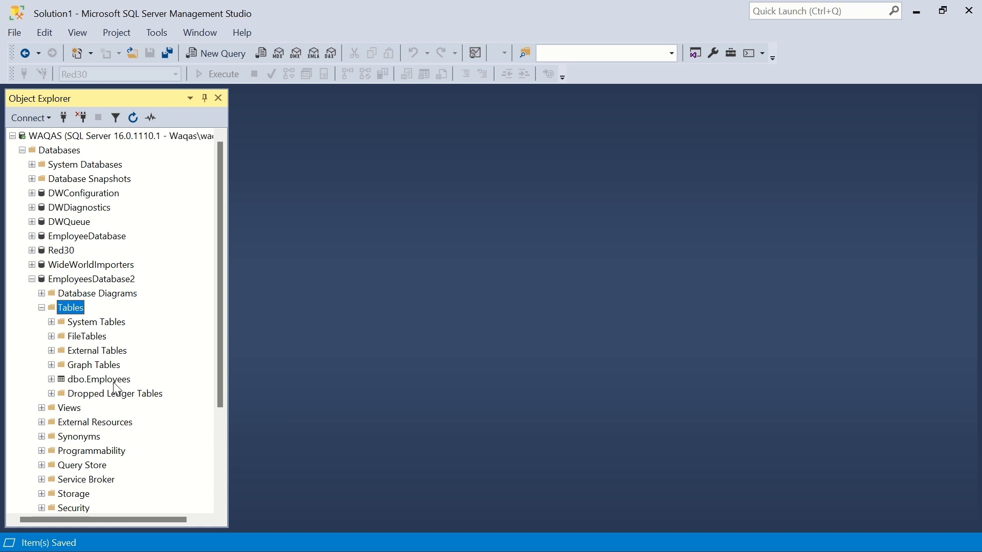
# Open the top 200 rows of dbo.Employees for editing and widen the EmployeeID, EmployeeName, Department and EmployeeType columns to show their full headings
pyautogui.click(94, 381)
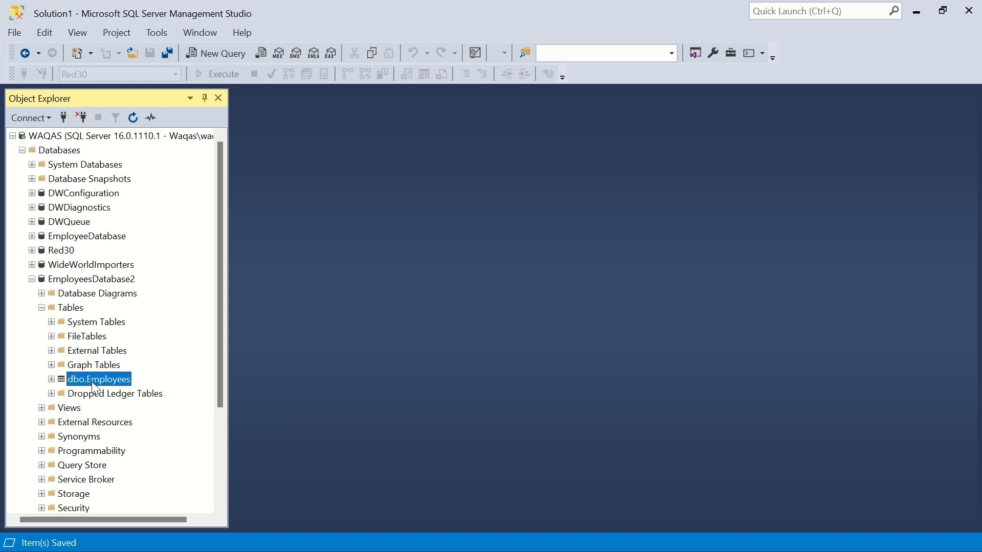
pyautogui.rightClick(91, 381)
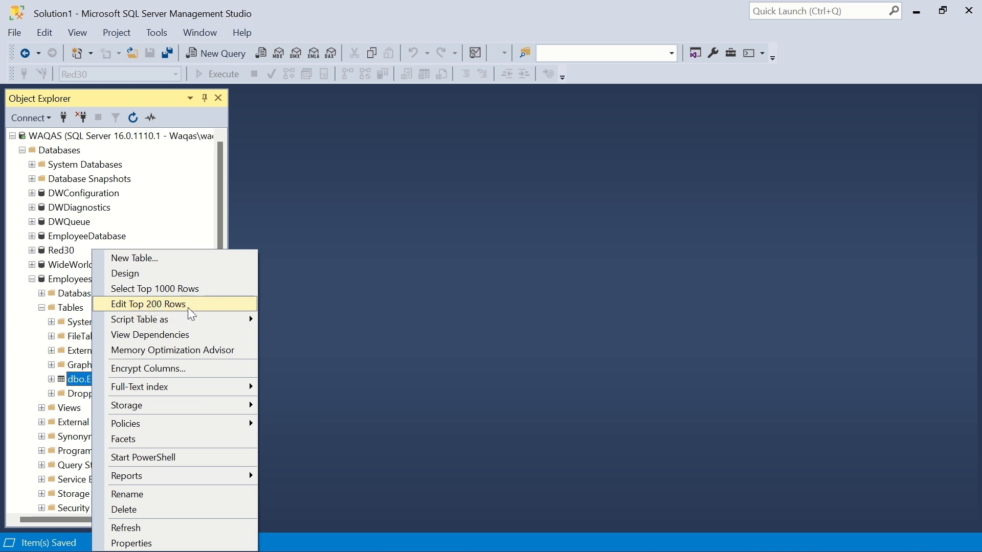
pyautogui.click(189, 309)
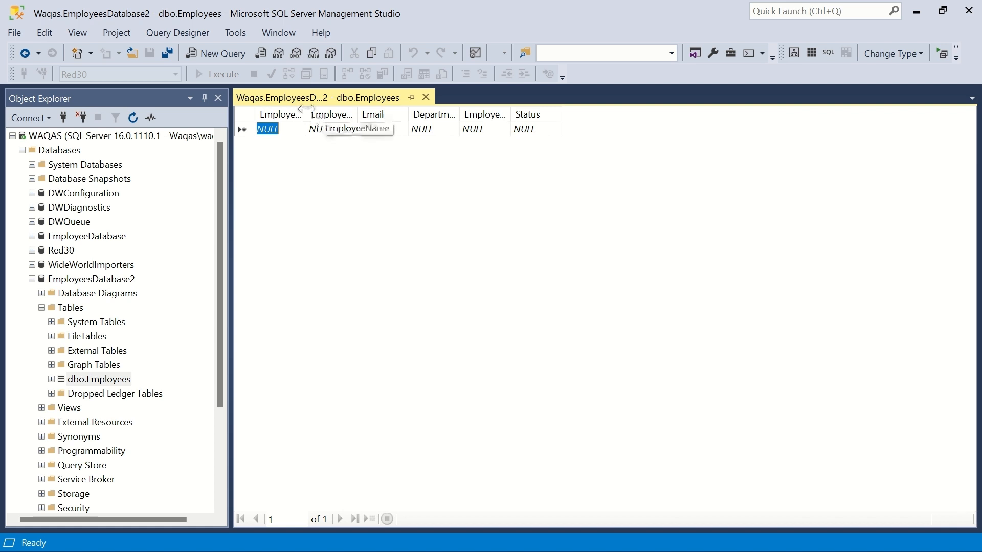
pyautogui.moveTo(309, 121); pyautogui.dragTo(333, 121)
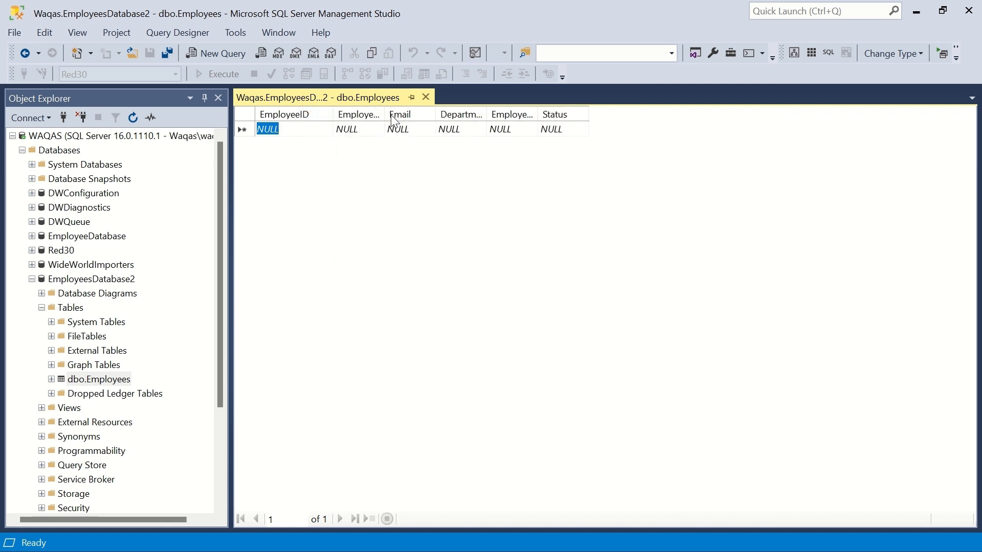
pyautogui.moveTo(385, 113); pyautogui.dragTo(449, 114)
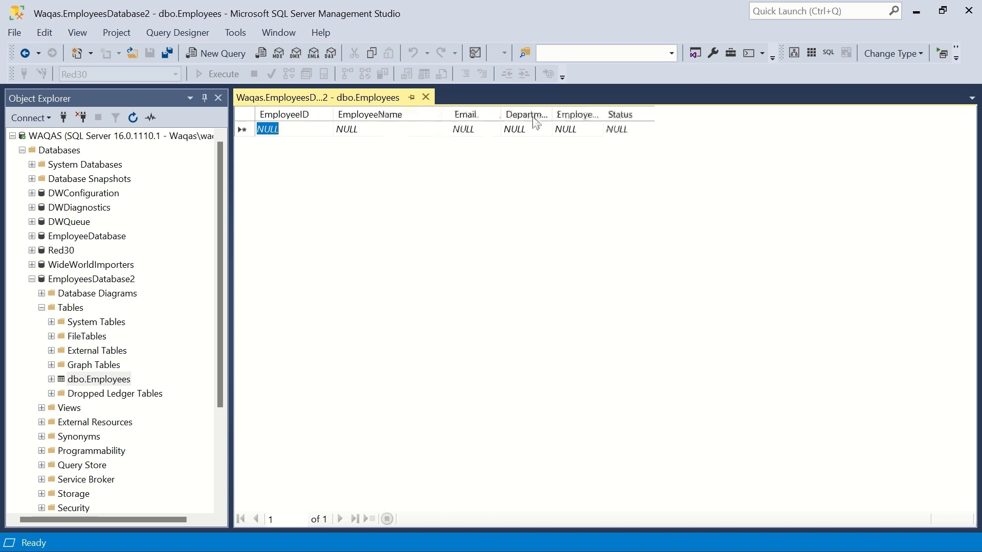
pyautogui.moveTo(552, 113); pyautogui.dragTo(678, 114)
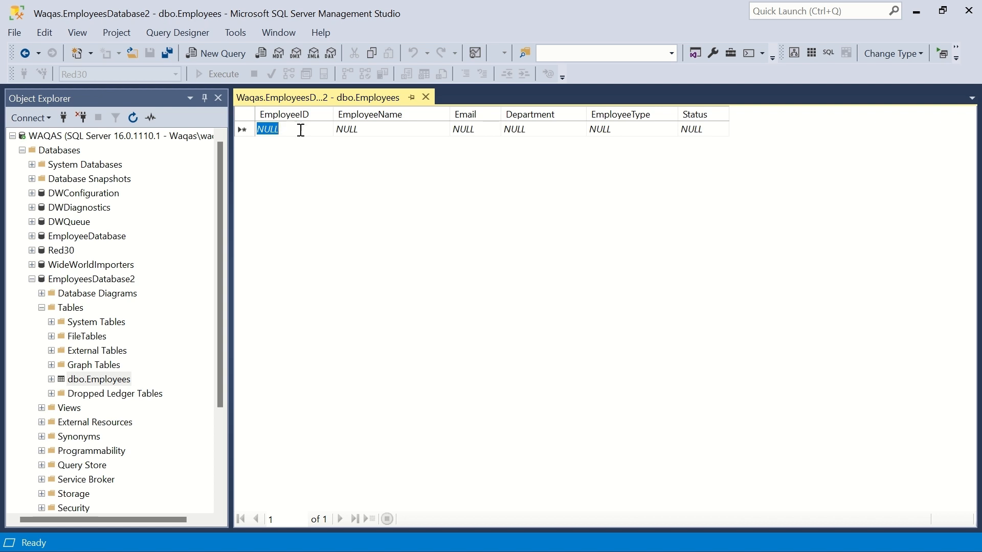
# Start the first record, leaving EmployeeID empty, with EmployeeName "Employee 1" and the employee's email address
pyautogui.press('BackSpace')
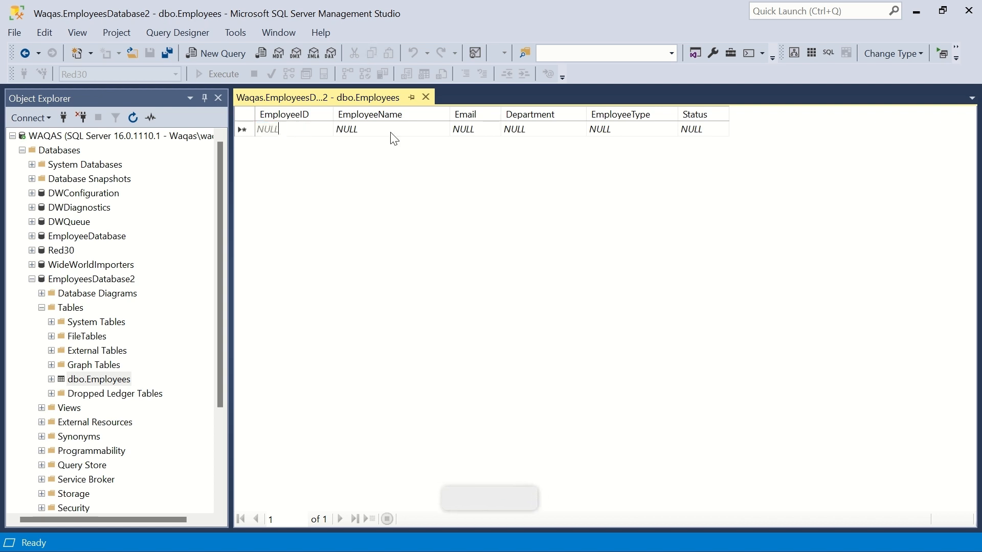
pyautogui.press('Tab')
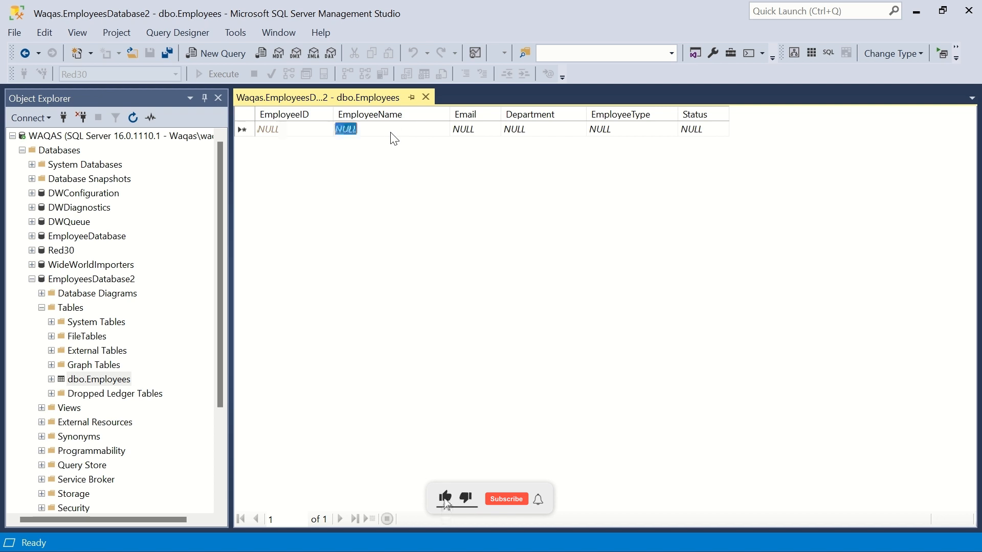
pyautogui.write('Employee 1')
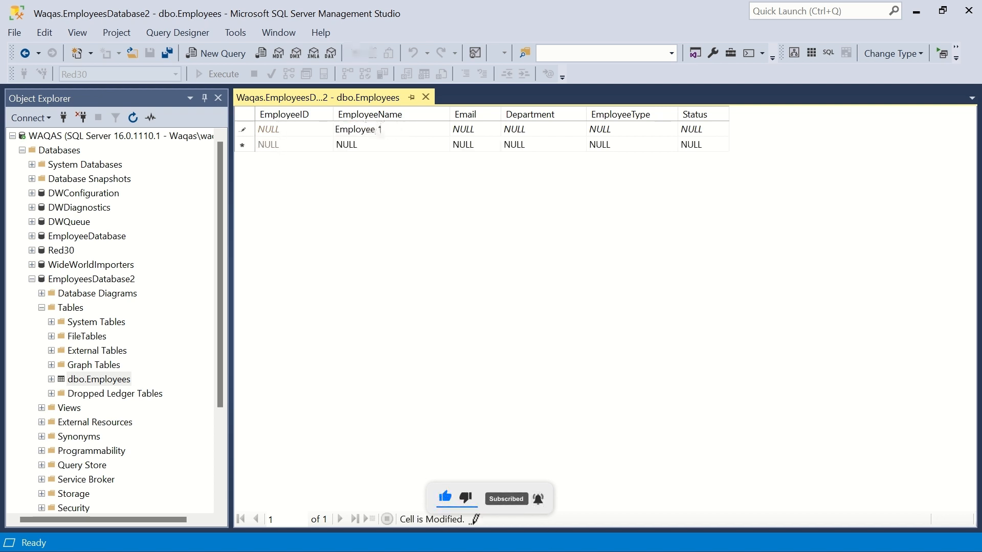
pyautogui.press('Tab')
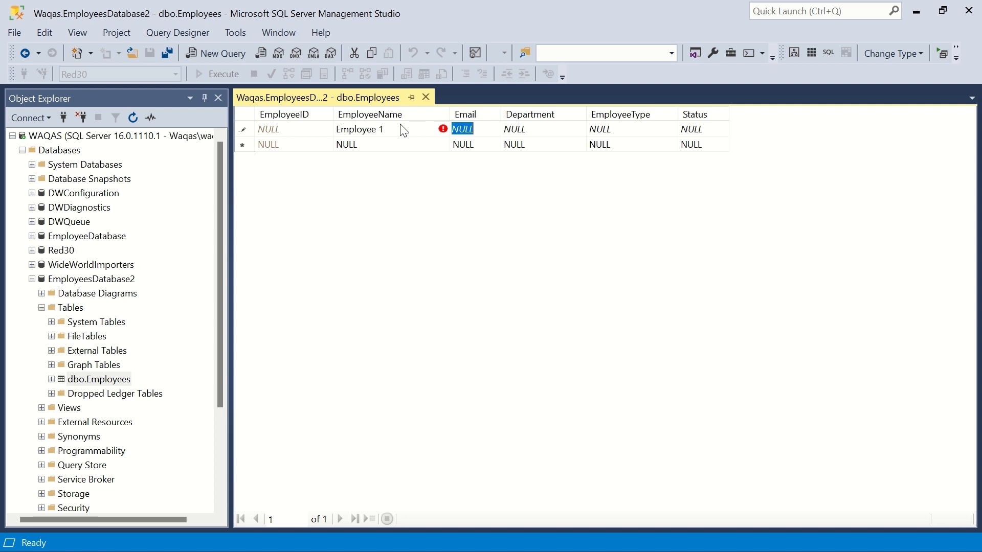
pyautogui.write('emplo')
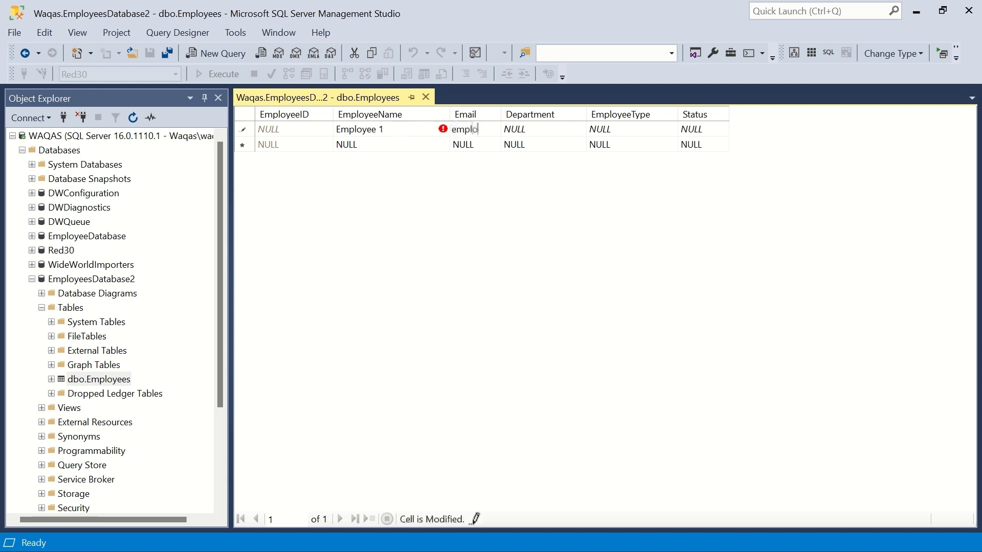
pyautogui.write('yee1@email.com')
pyautogui.press('Tab')
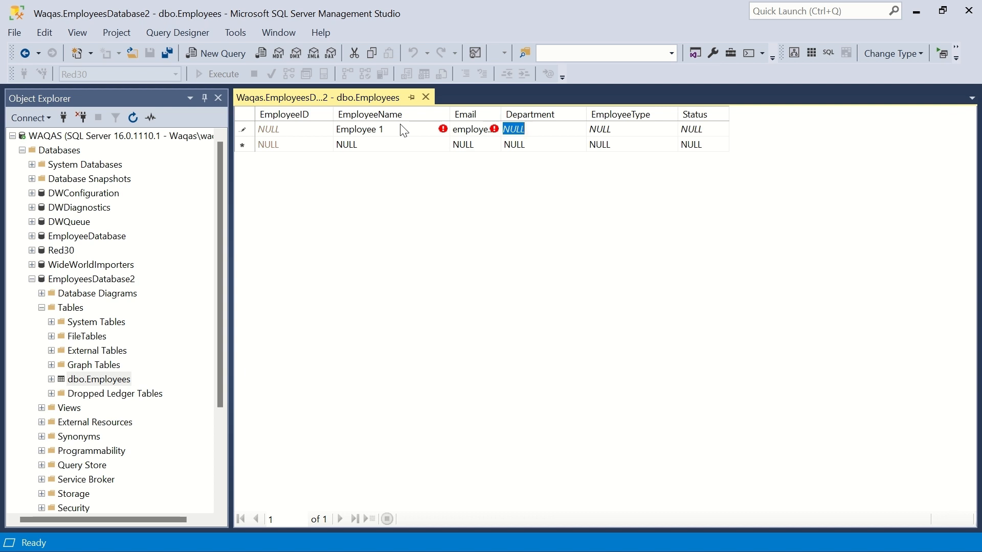
# Complete the first record with Department 1, EmployeeType 1 and Status Active, and widen the Email column
pyautogui.write('1')
pyautogui.press('Tab')
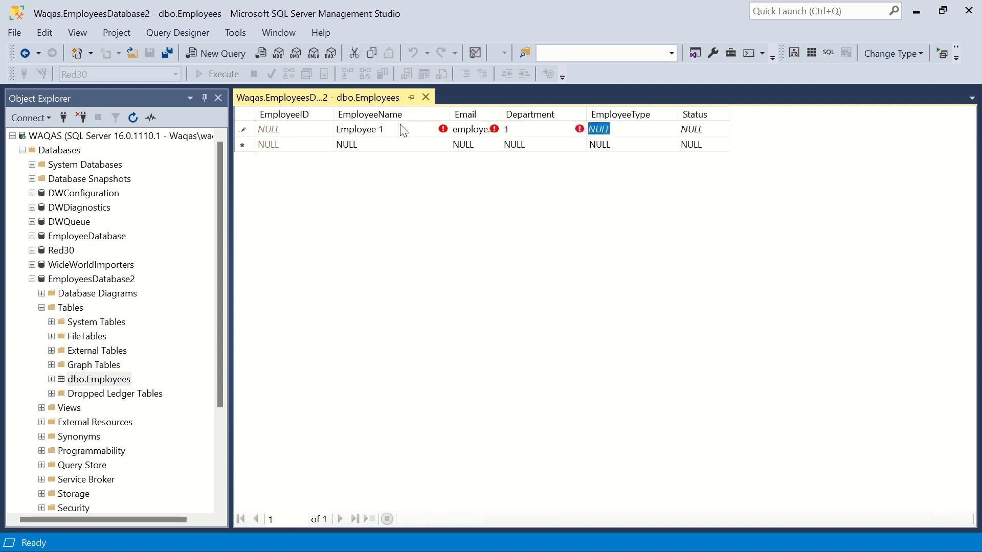
pyautogui.write('1')
pyautogui.press('Tab')
pyautogui.write('Act')
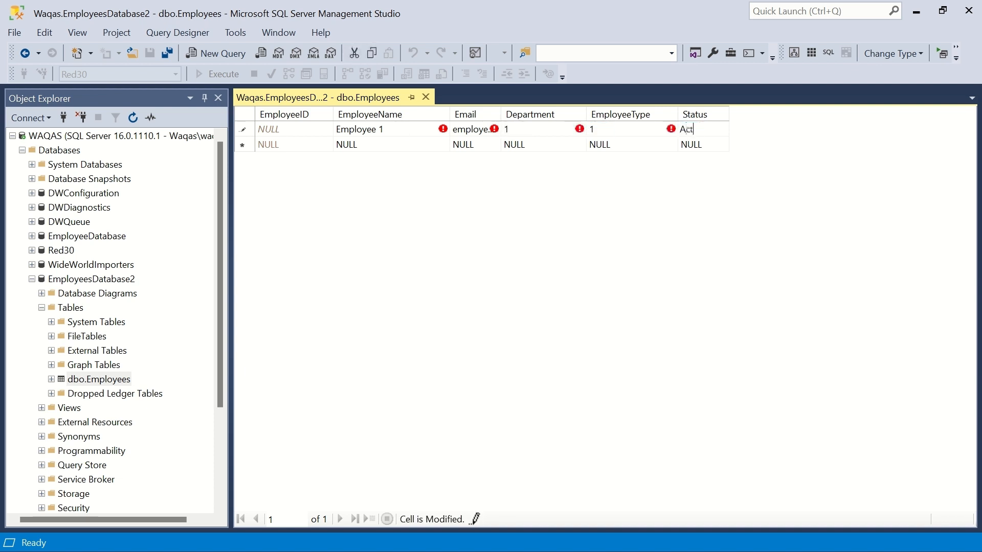
pyautogui.write('ive')
pyautogui.press('Tab')
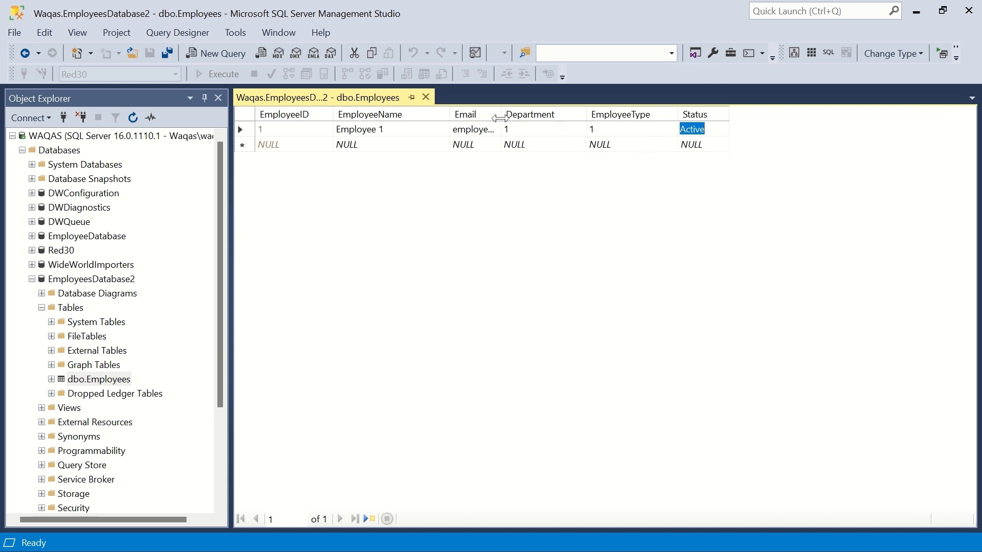
pyautogui.moveTo(519, 117); pyautogui.dragTo(541, 118)
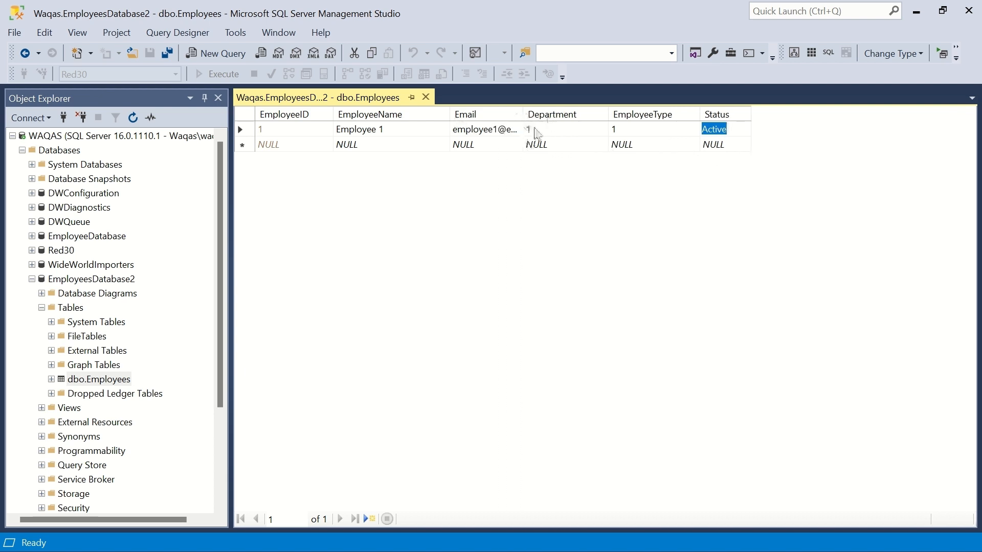